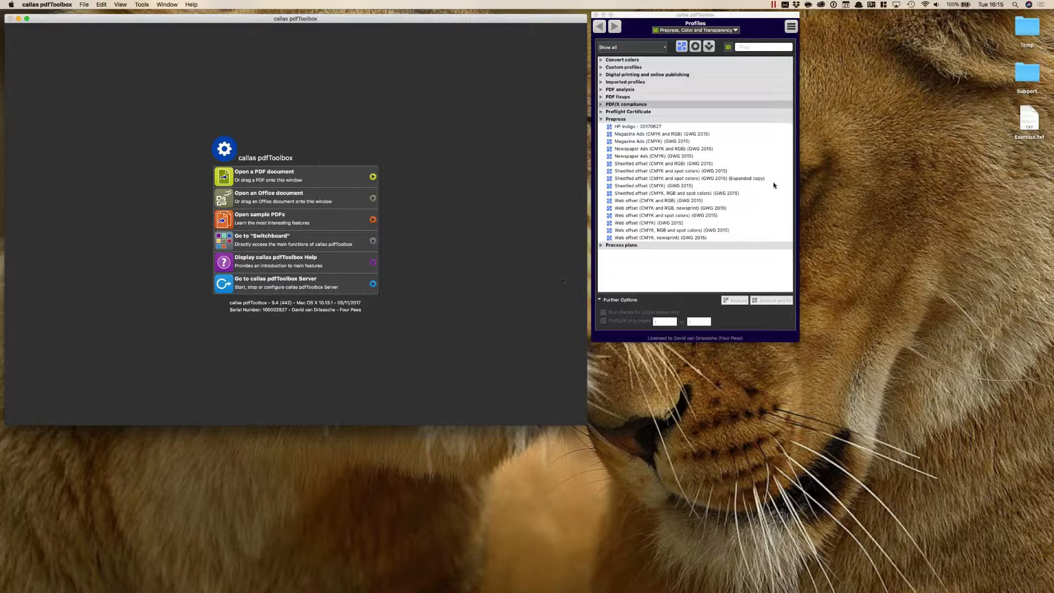
# - Open the Magazine Ads (CMYK) (GWG 2015) prepress profile for editing and enlarge the profile editor window
pyautogui.click(687, 143)
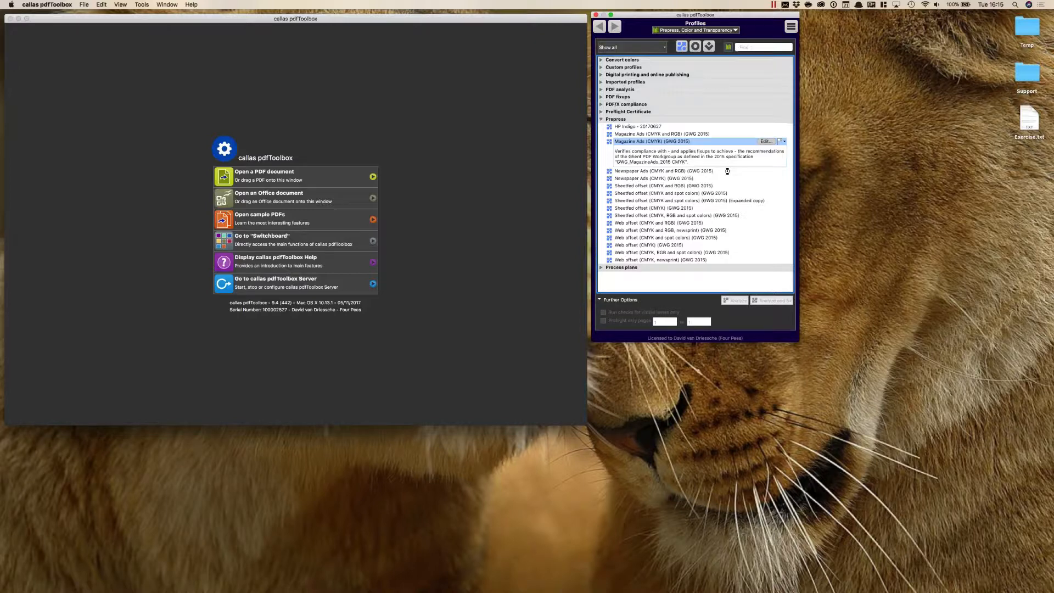
pyautogui.click(766, 141)
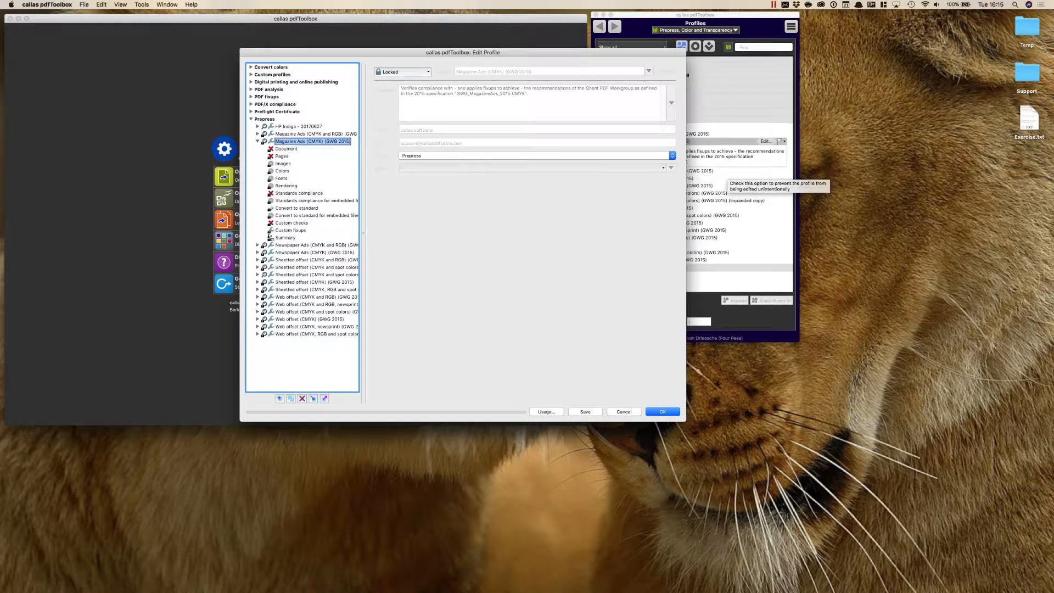
pyautogui.moveTo(615, 52); pyautogui.dragTo(637, 152)
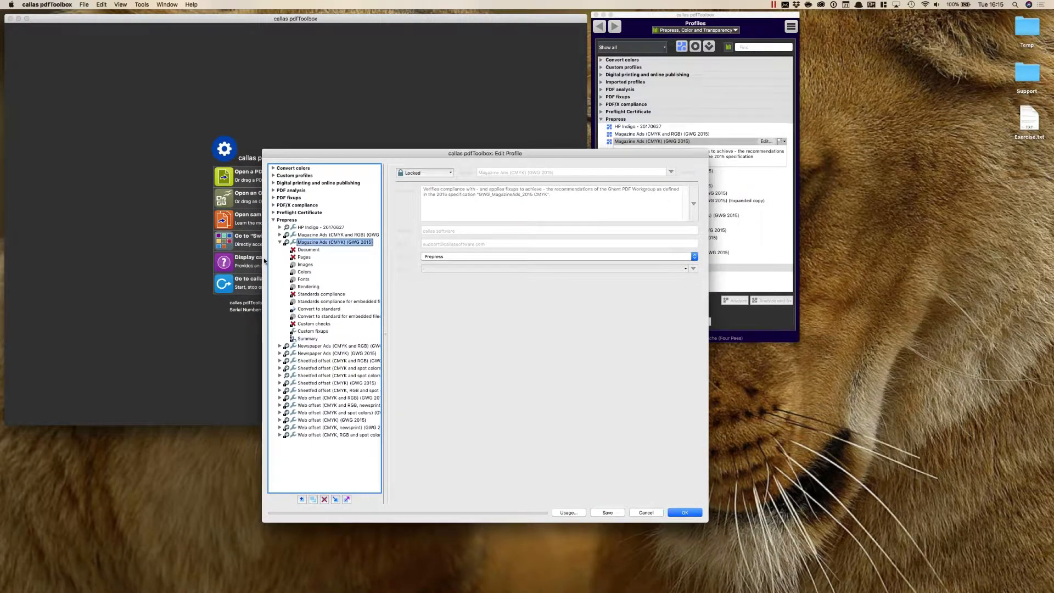
pyautogui.moveTo(263, 261); pyautogui.dragTo(223, 262)
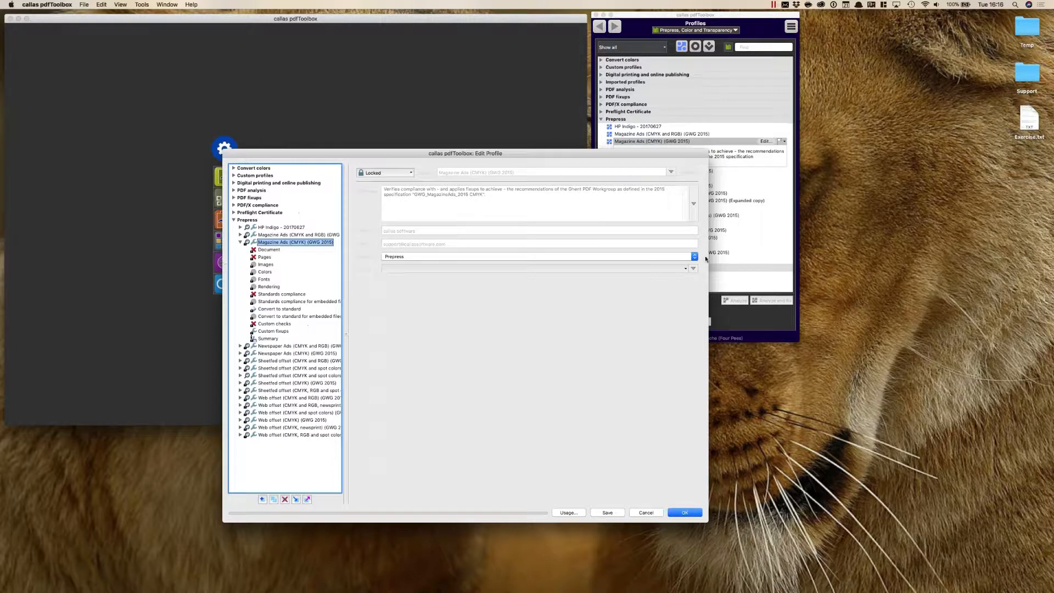
pyautogui.moveTo(706, 258); pyautogui.dragTo(751, 260)
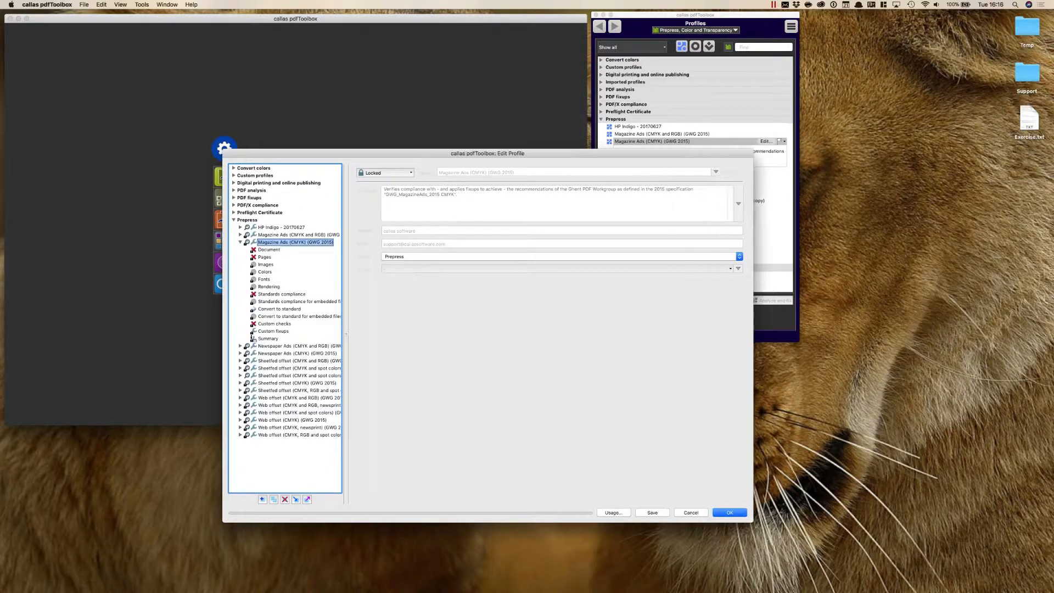
# - Review the profile's standards compliance and Convert to standard settings, and unlock the profile for editing
pyautogui.click(271, 296)
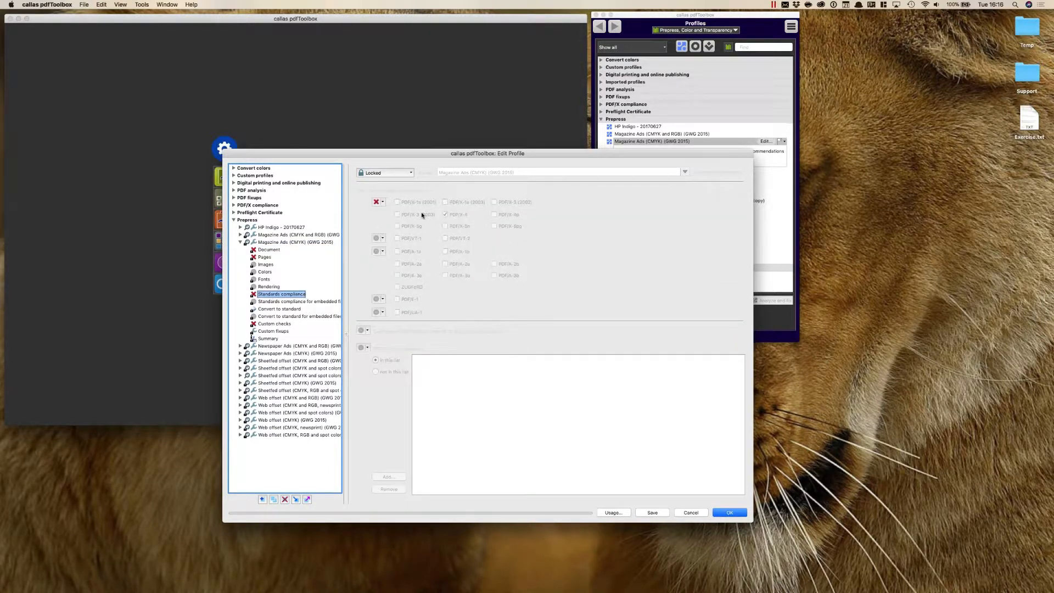
pyautogui.click(279, 310)
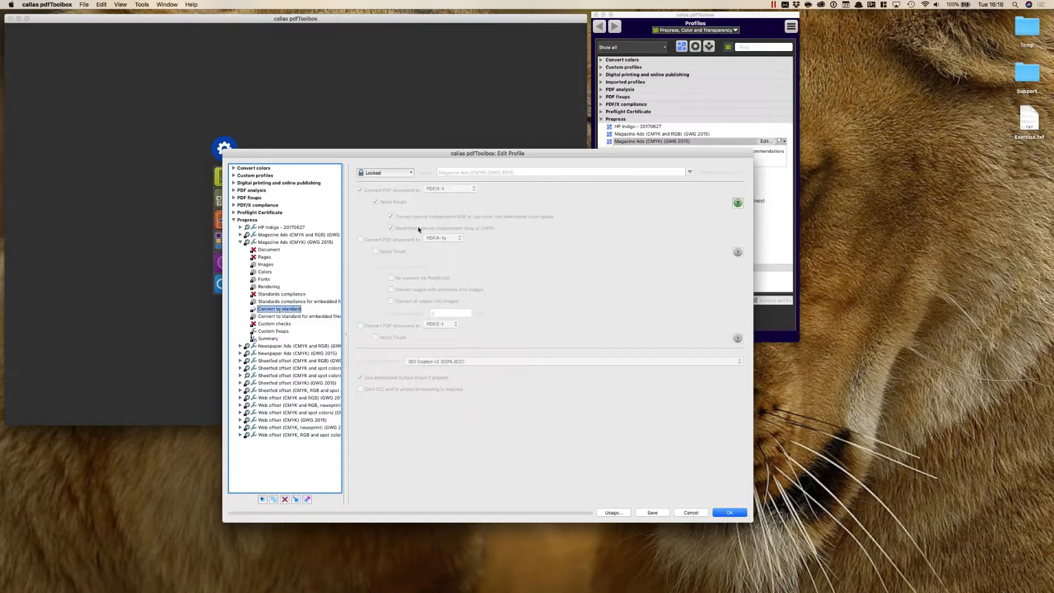
pyautogui.click(386, 173)
pyautogui.click(384, 182)
pyautogui.moveTo(479, 154); pyautogui.dragTo(522, 51)
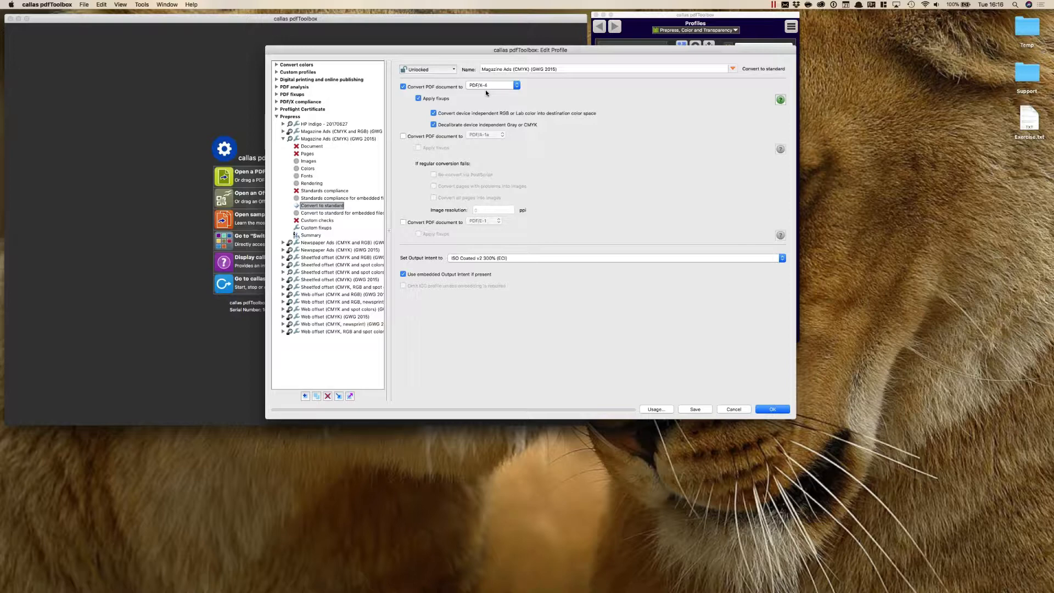
pyautogui.moveTo(510, 51); pyautogui.dragTo(504, 66)
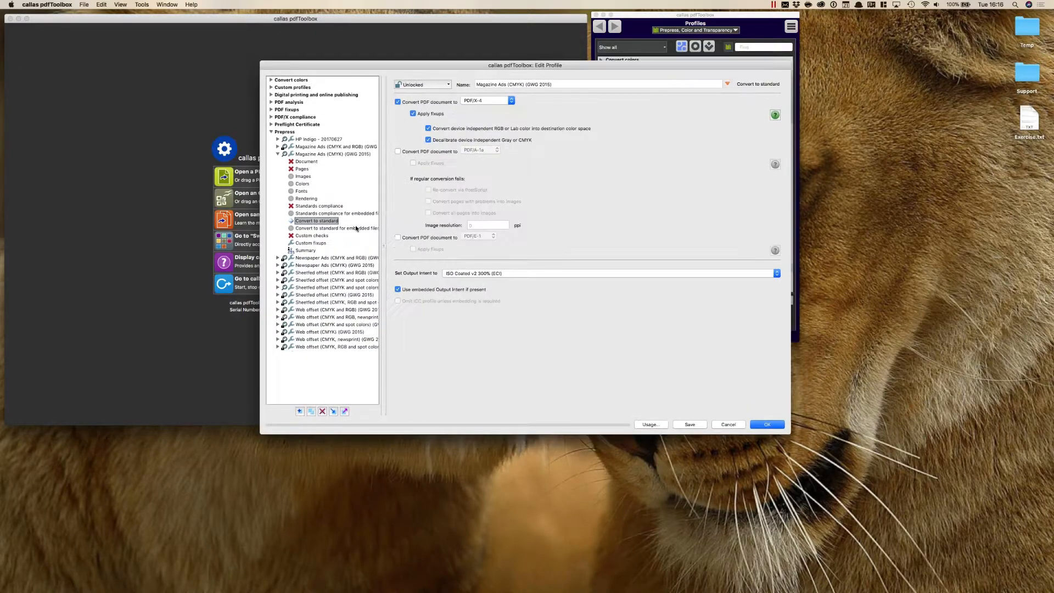
# - Display the profile's custom checks and widen their list so the full check names can be read
pyautogui.click(326, 237)
pyautogui.click(327, 244)
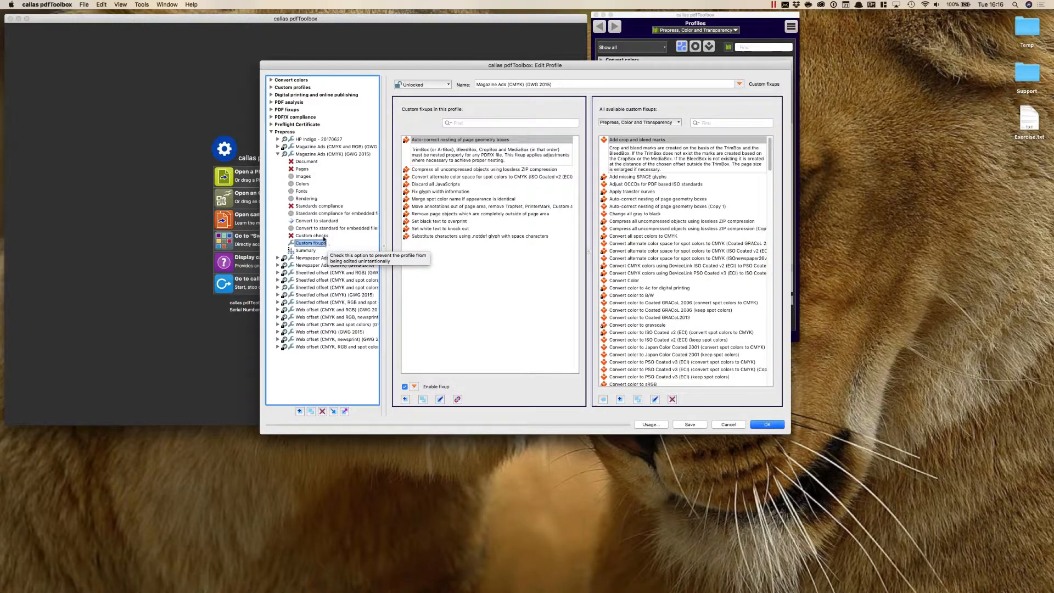
pyautogui.click(325, 236)
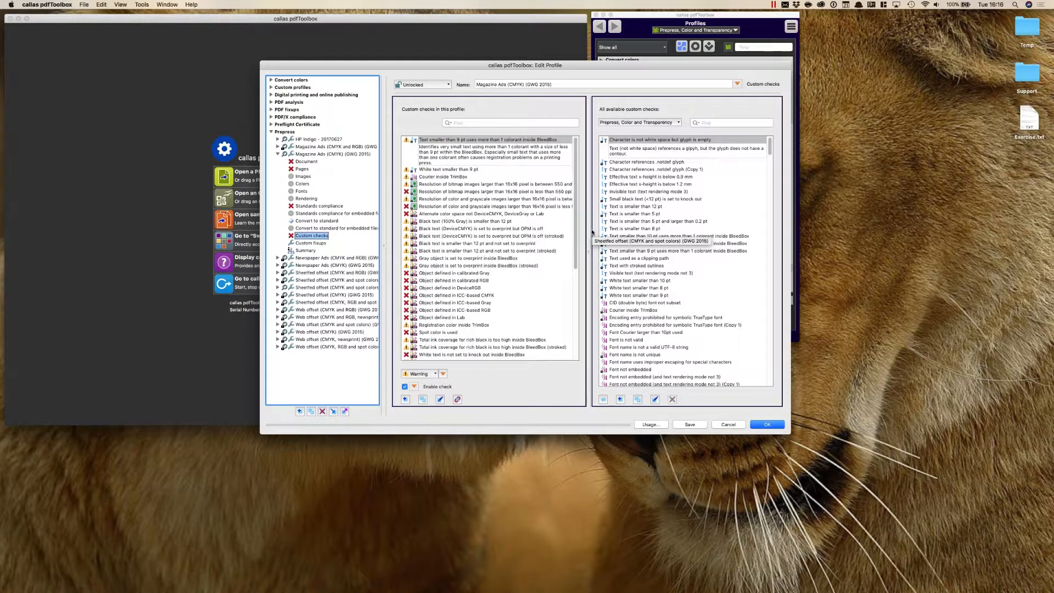
pyautogui.moveTo(589, 251); pyautogui.dragTo(690, 251)
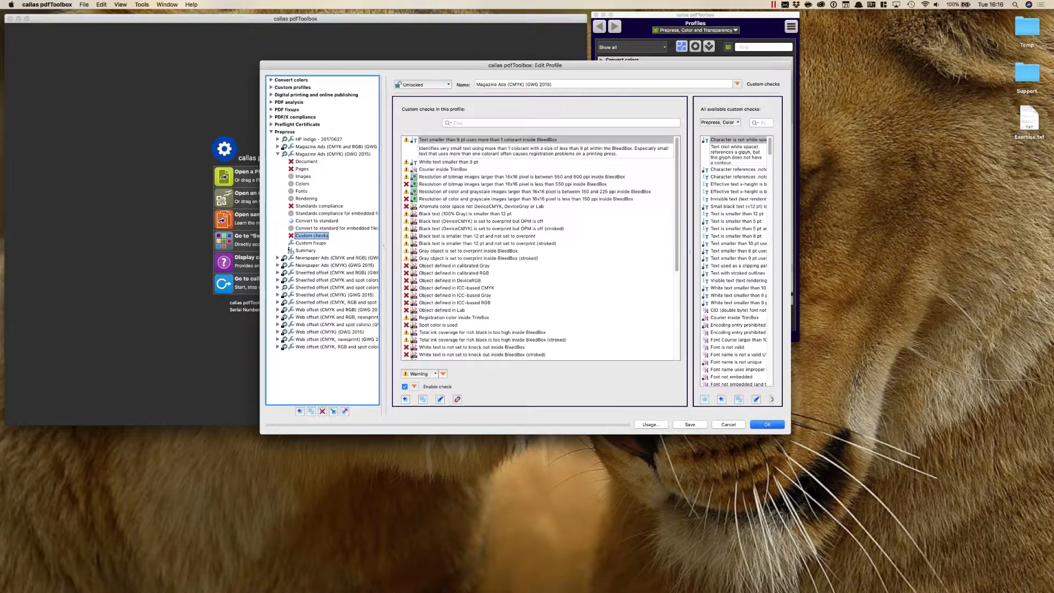
pyautogui.moveTo(584, 75); pyautogui.dragTo(543, 60)
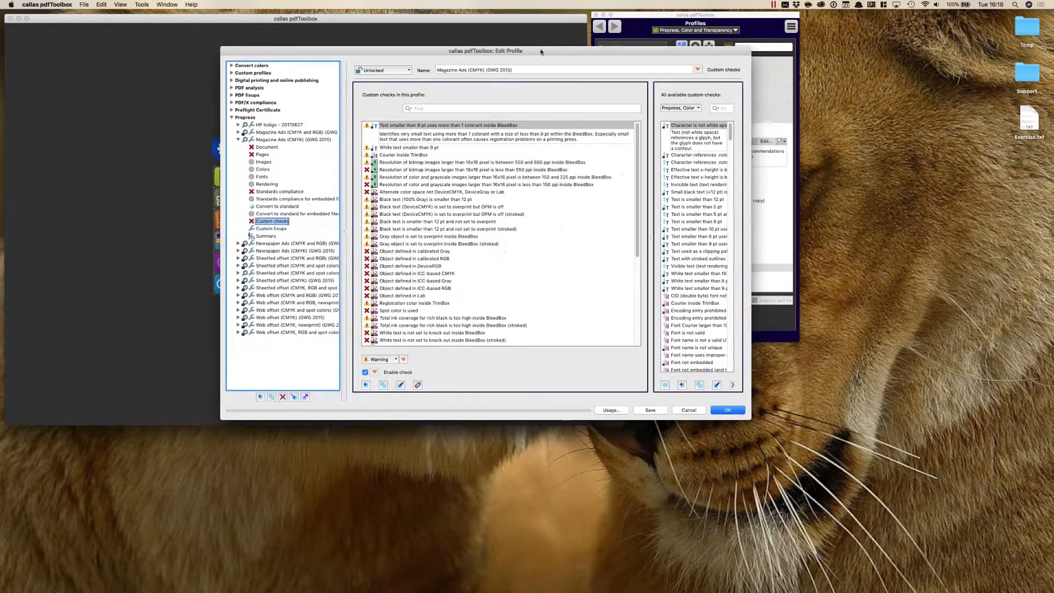
pyautogui.moveTo(748, 418); pyautogui.dragTo(750, 443)
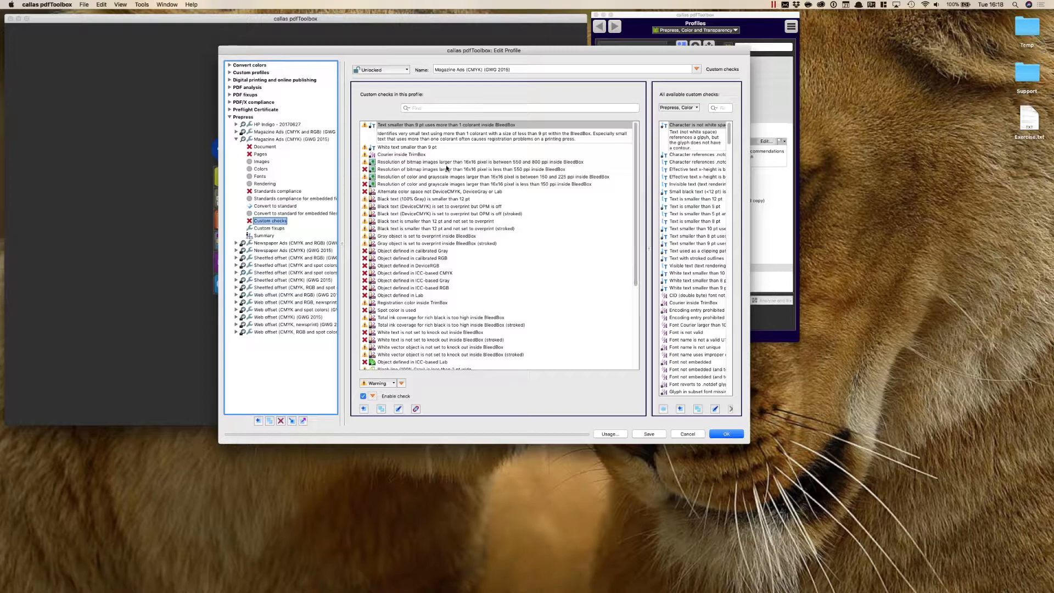
# - Examine the descriptions of the profile's resolution checks for bitmap images and for color and grayscale images
pyautogui.click(382, 168)
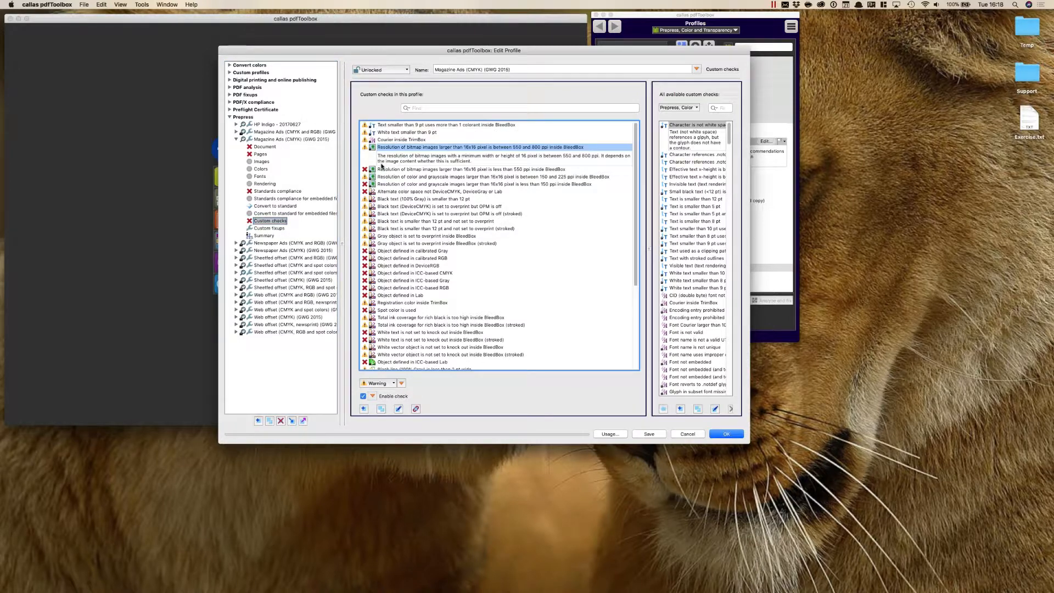
pyautogui.click(377, 169)
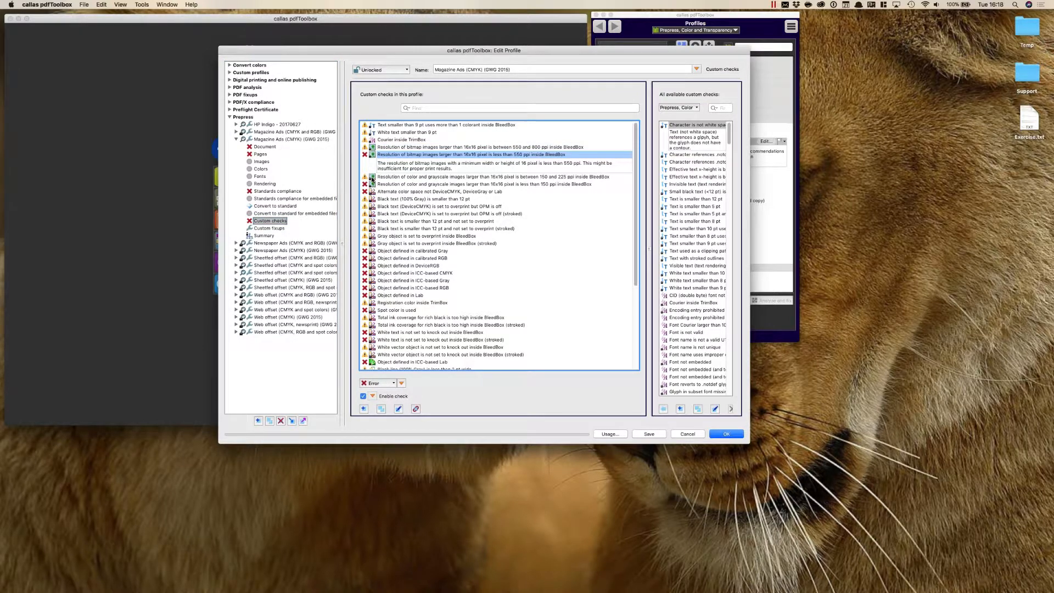
pyautogui.click(372, 177)
pyautogui.click(371, 184)
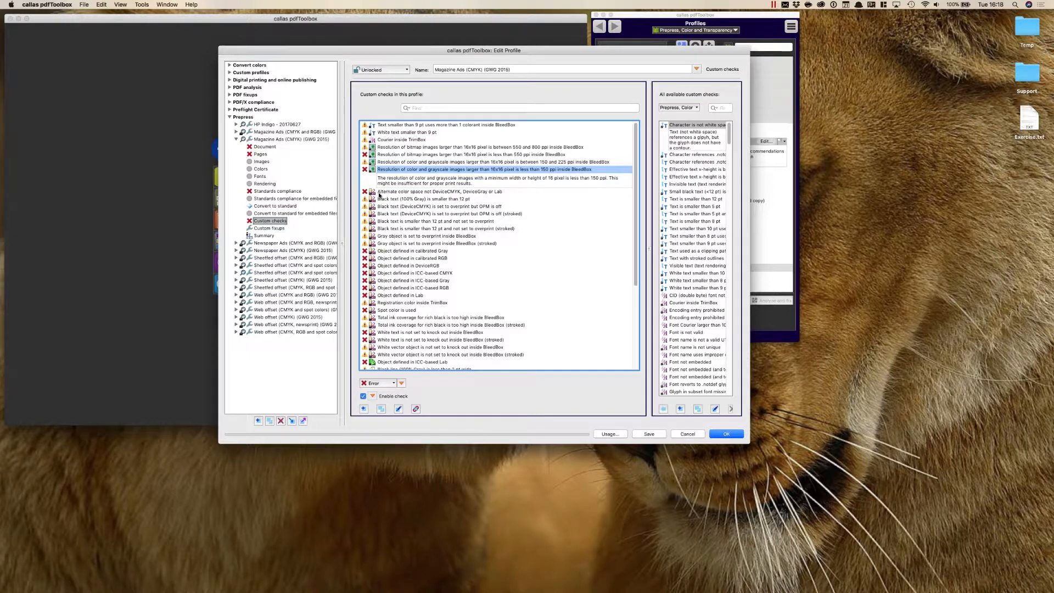
# - Examine the color checks from the alternate color space check through the white vector object checks, including the non-overprinting black text check
pyautogui.click(377, 192)
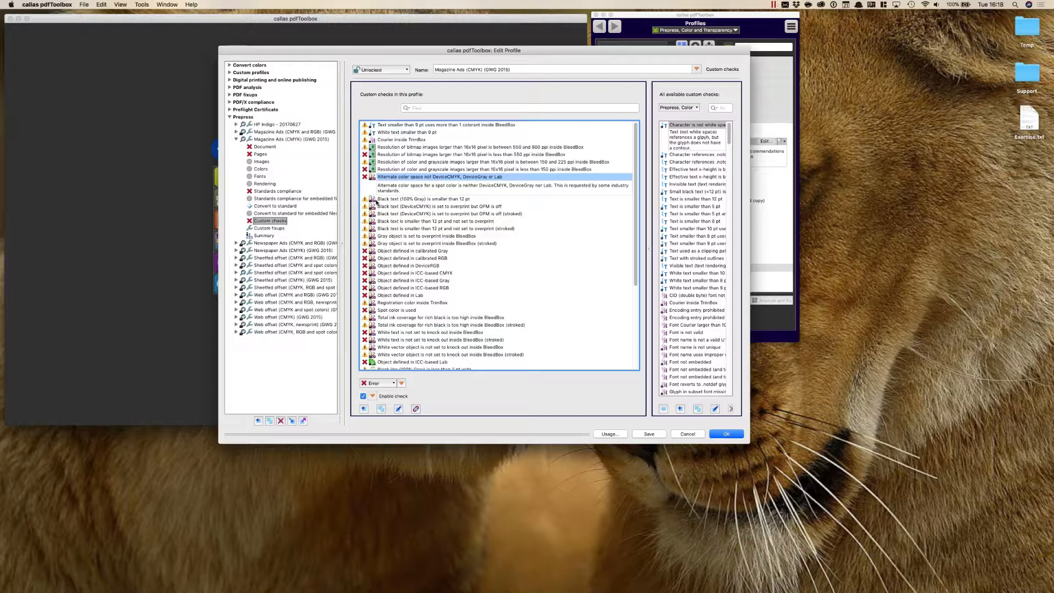
pyautogui.keyDown('shift'); pyautogui.click(388, 355); pyautogui.keyUp('shift')
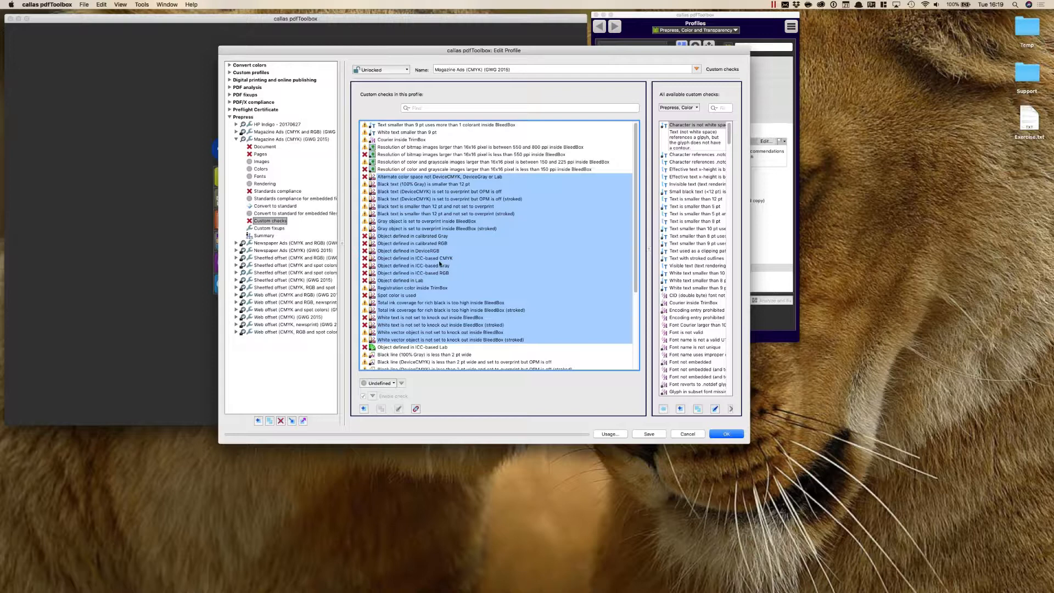
pyautogui.click(486, 207)
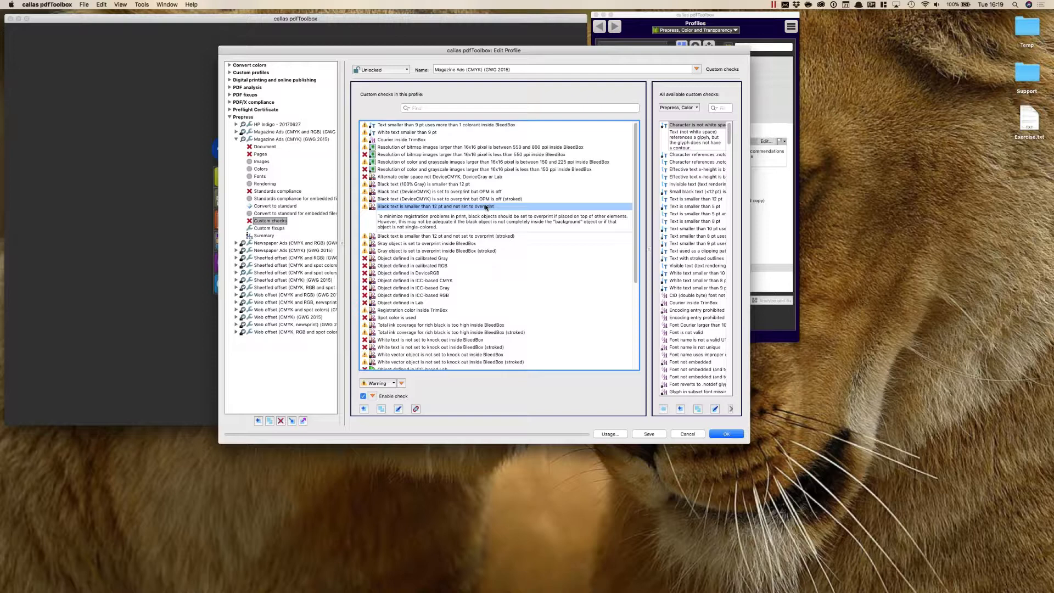
# - Display the profile's custom fixups in a wider list and read the description of Discard all JavaScripts
pyautogui.click(277, 230)
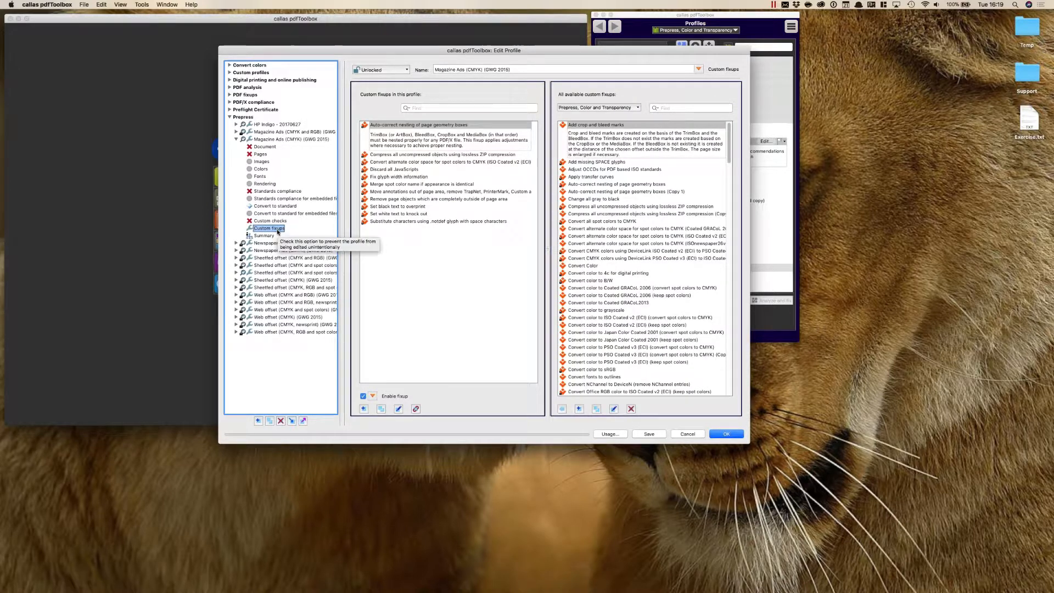
pyautogui.moveTo(549, 244); pyautogui.dragTo(635, 248)
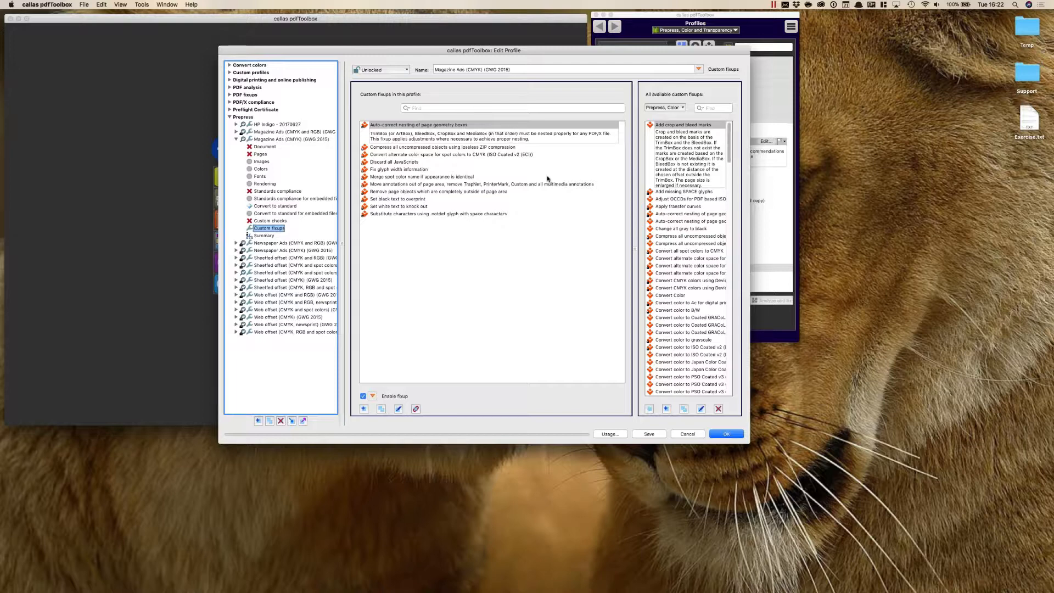
pyautogui.click(484, 163)
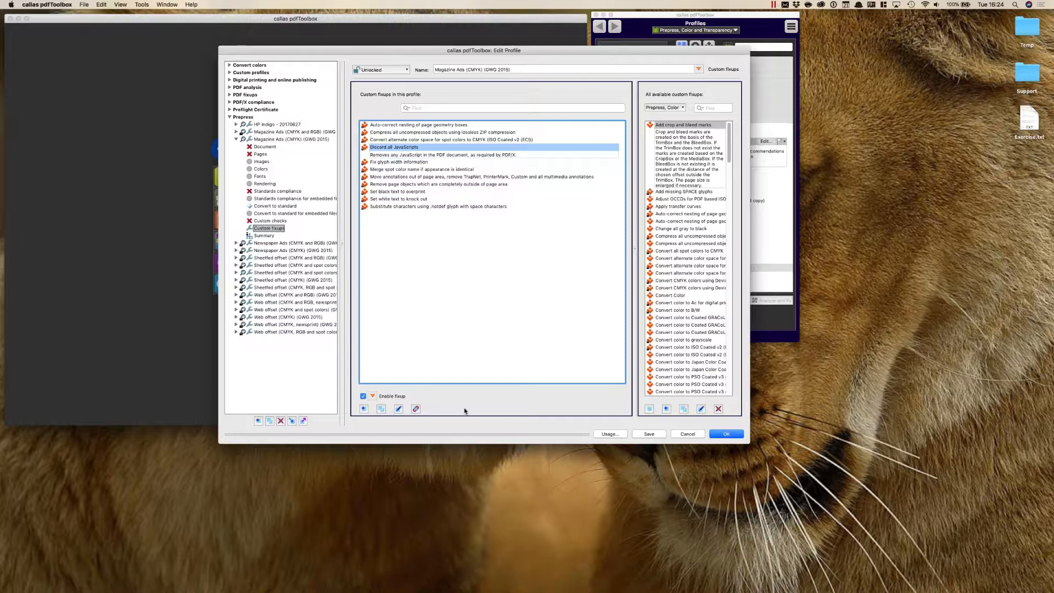
# - Compare the profile's list of custom checks with its list of custom fixups
pyautogui.click(280, 221)
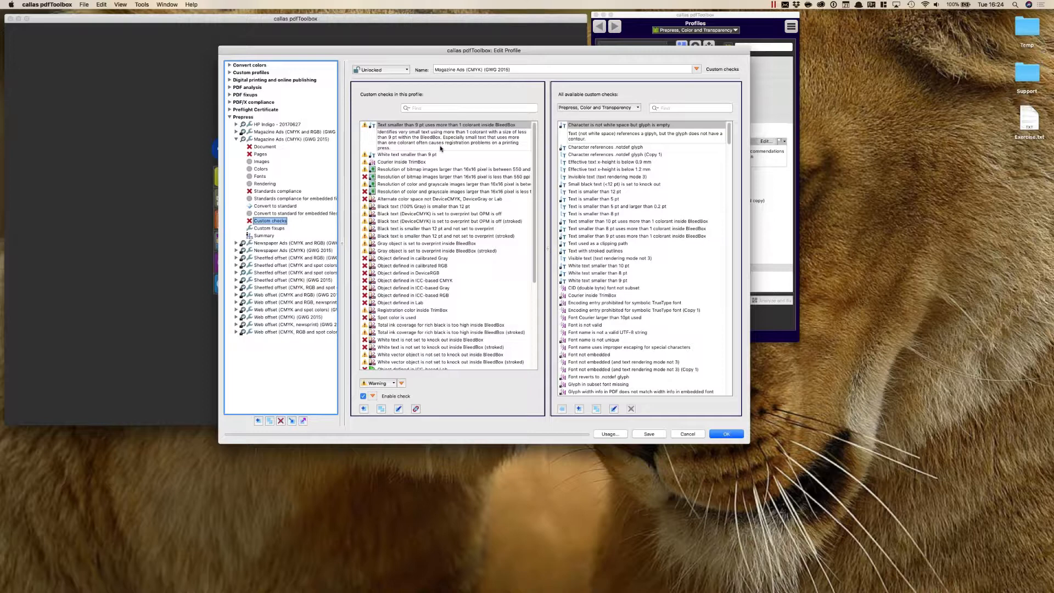
pyautogui.click(279, 229)
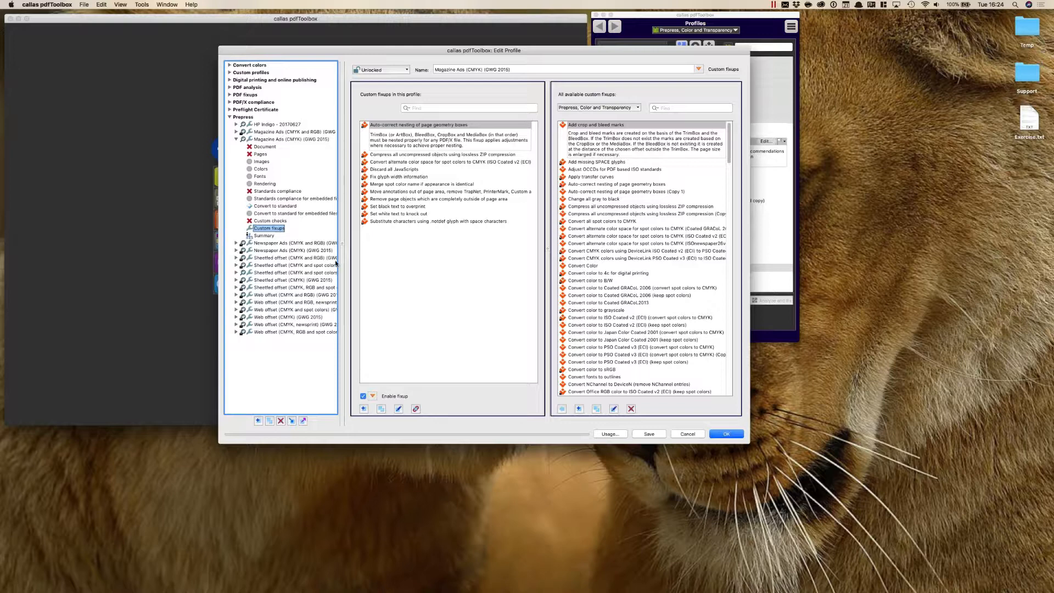
pyautogui.click(285, 222)
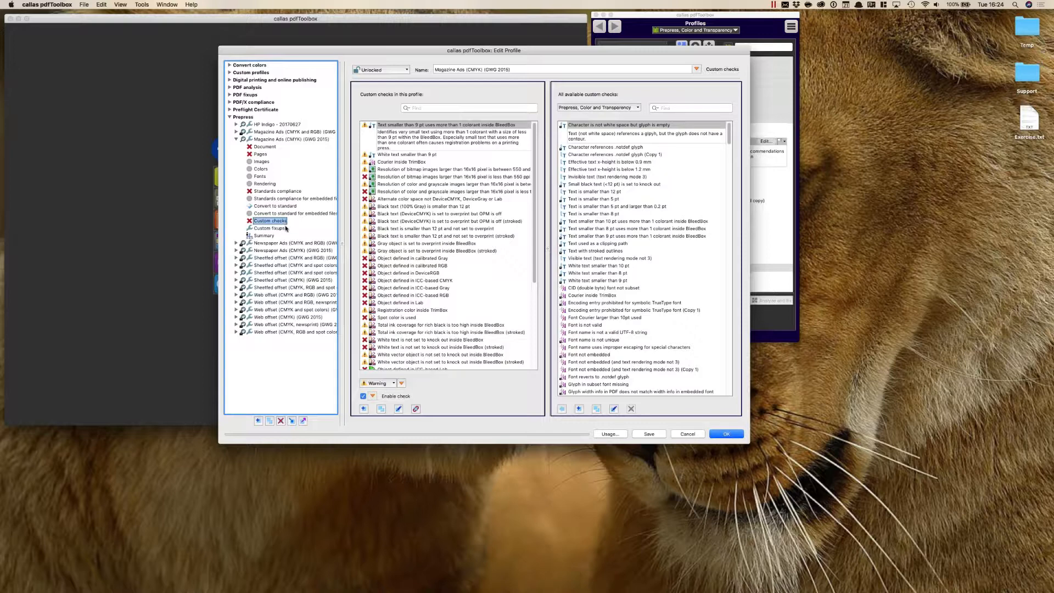
pyautogui.click(277, 228)
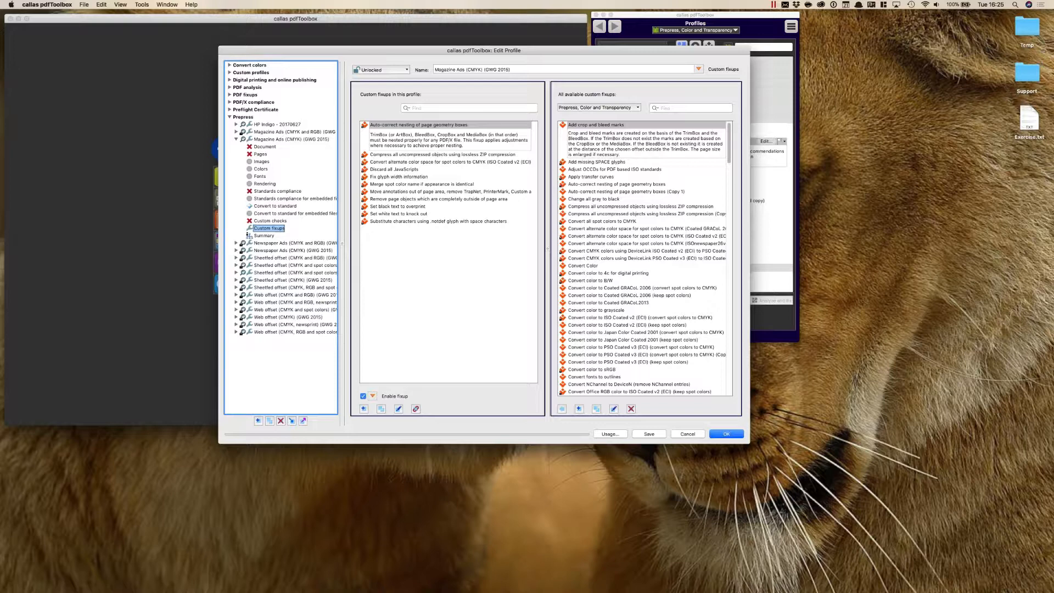
# - Filter the profile's custom checks by "overprint" and read the description of "Black text is smaller than 12 pt and not set to overprint"
pyautogui.click(291, 221)
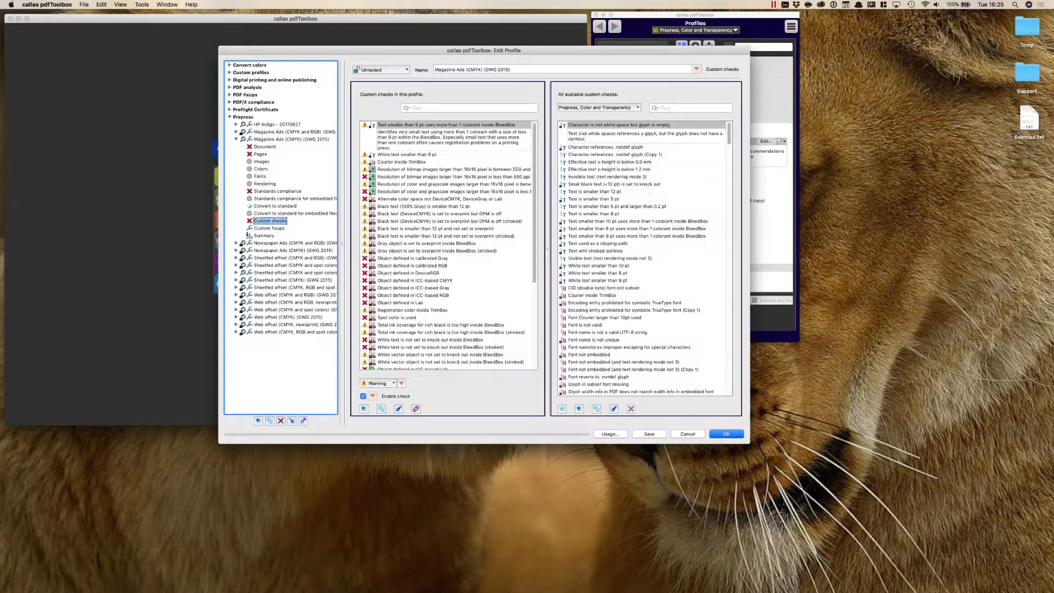
pyautogui.click(470, 107)
pyautogui.write('overprint')
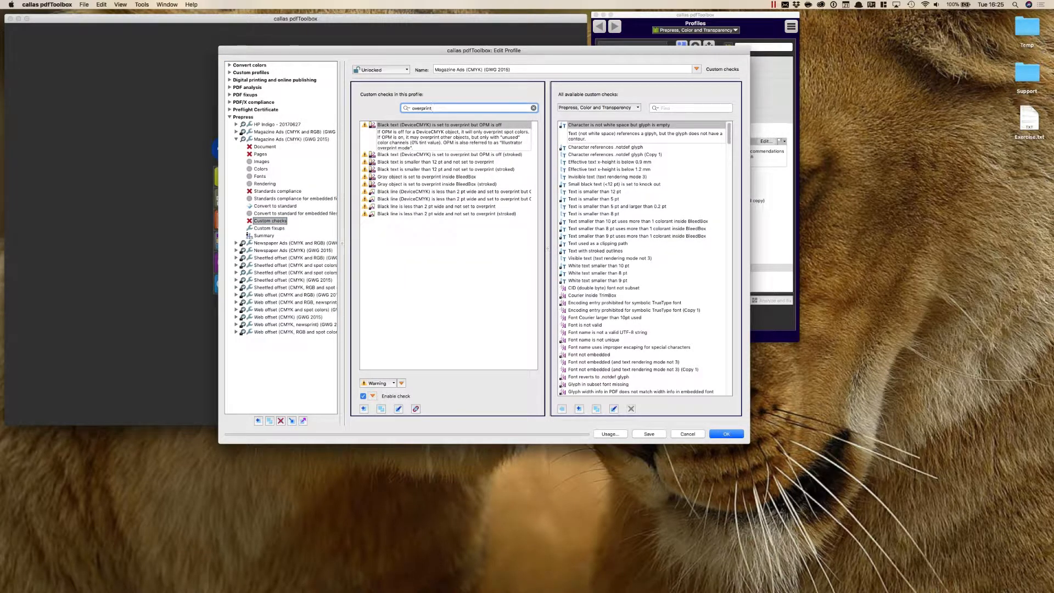
pyautogui.click(399, 164)
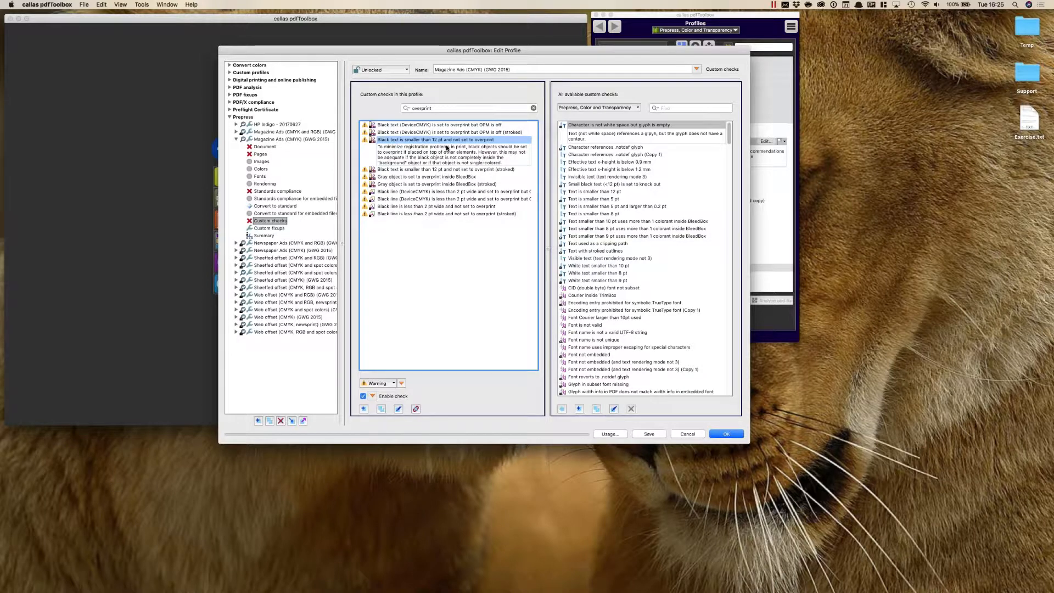
# - Read the description of the "Set black text to overprint" fixup among the profile's custom fixups
pyautogui.click(272, 227)
pyautogui.click(434, 108)
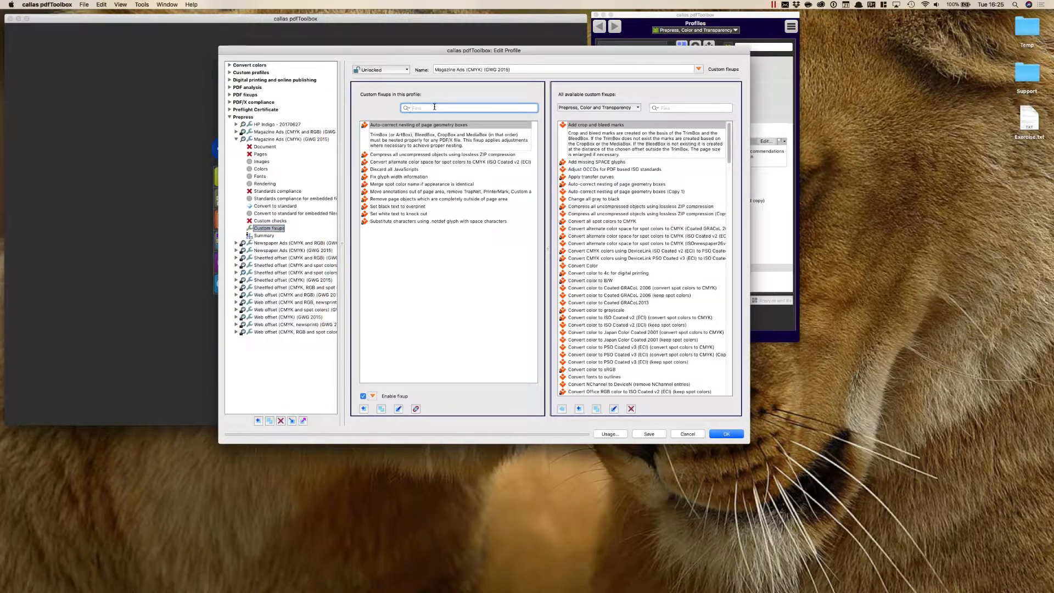
pyautogui.click(412, 207)
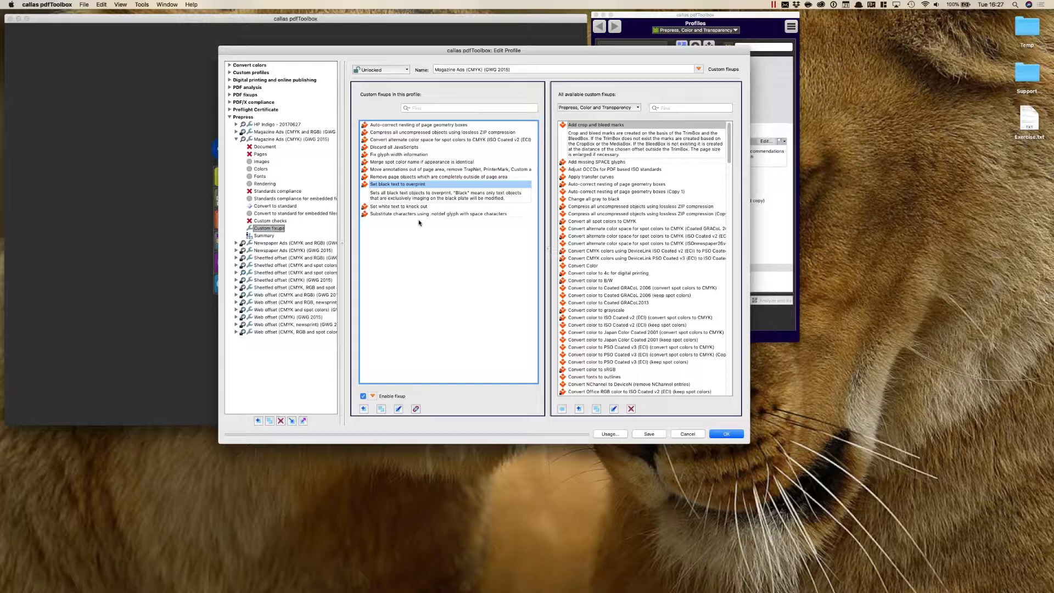
# - Review the custom checks and custom fixups once more, ending on the profile's custom checks
pyautogui.click(280, 221)
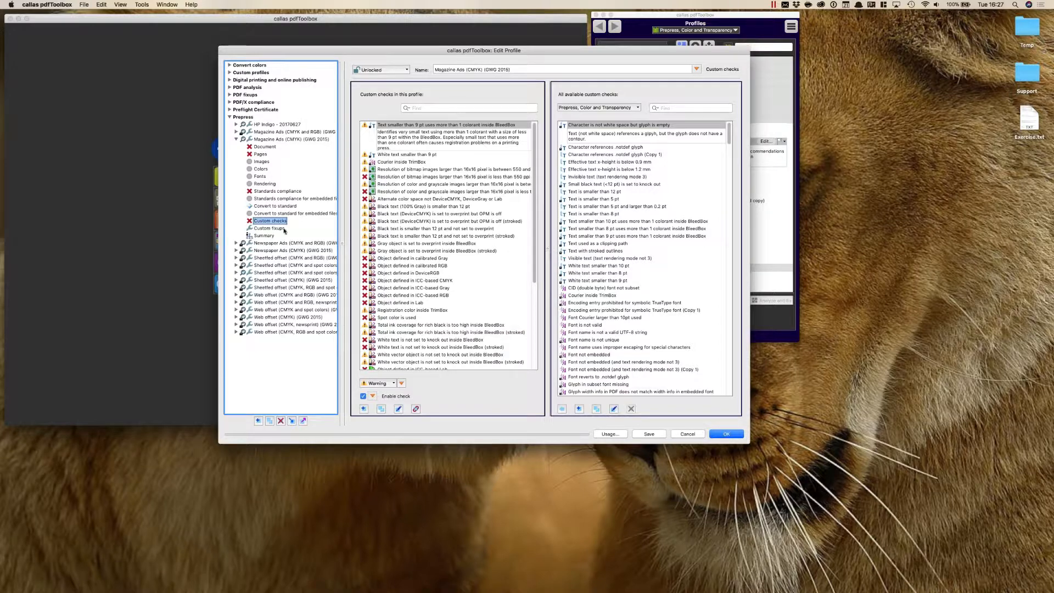
pyautogui.click(264, 229)
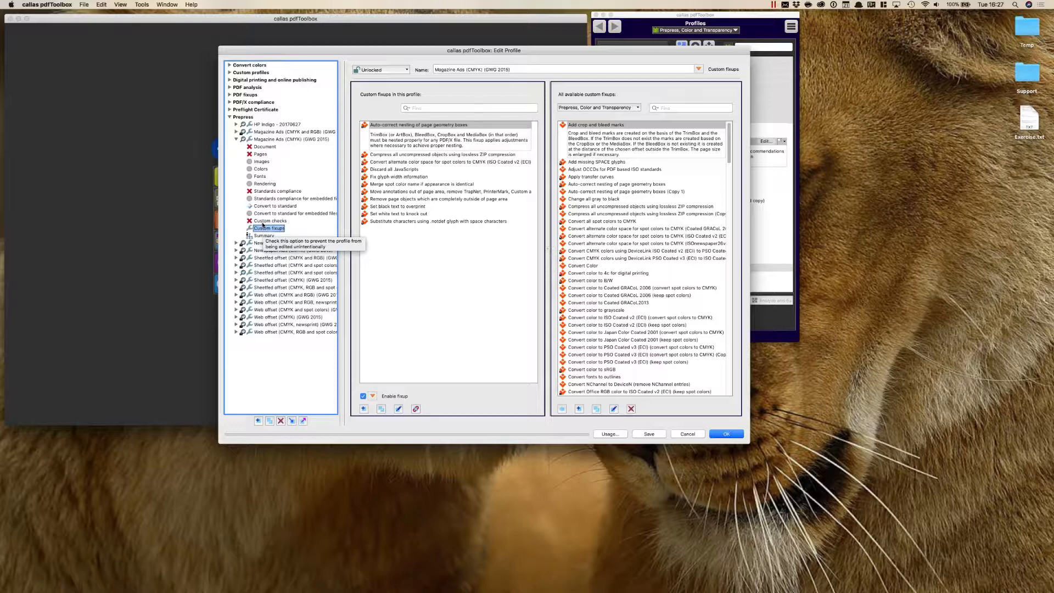
pyautogui.click(265, 222)
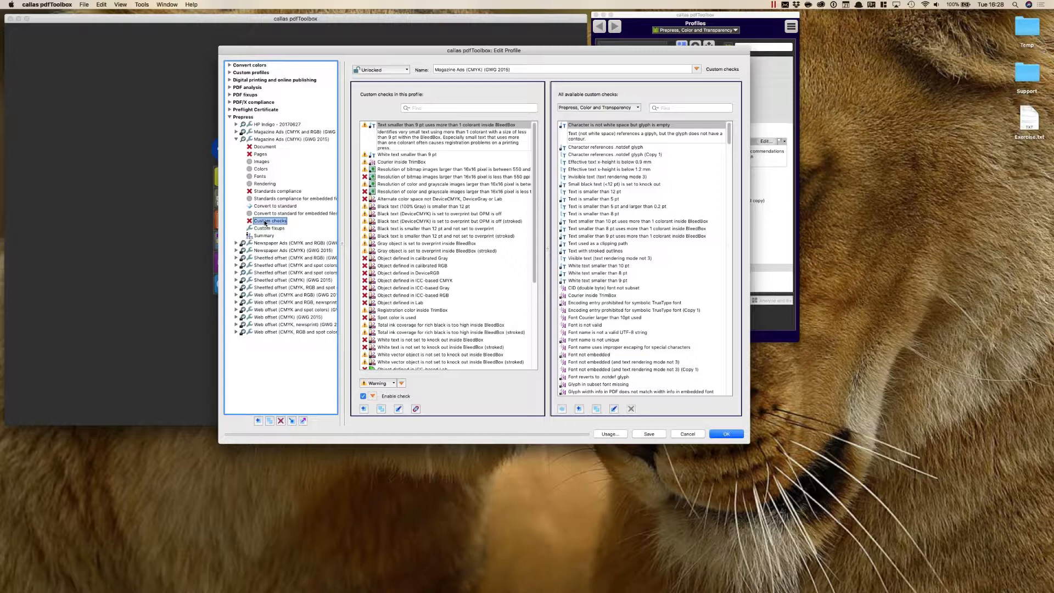
# - Reread the description of the "Set black text to overprint" fixup, return to the custom checks, and close the profile editor without saving
pyautogui.click(268, 228)
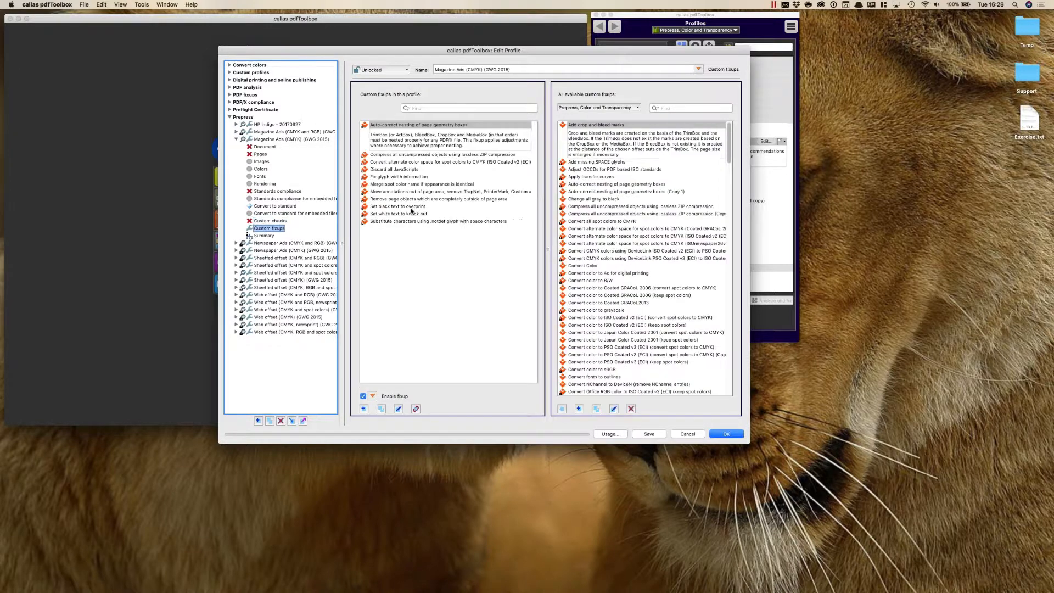
pyautogui.click(401, 207)
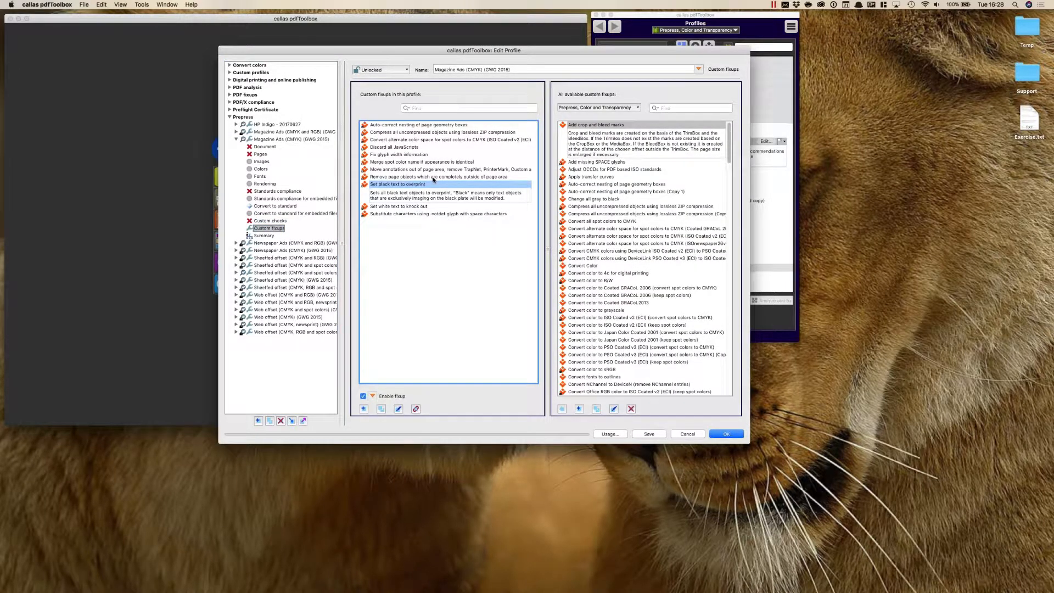
pyautogui.click(270, 220)
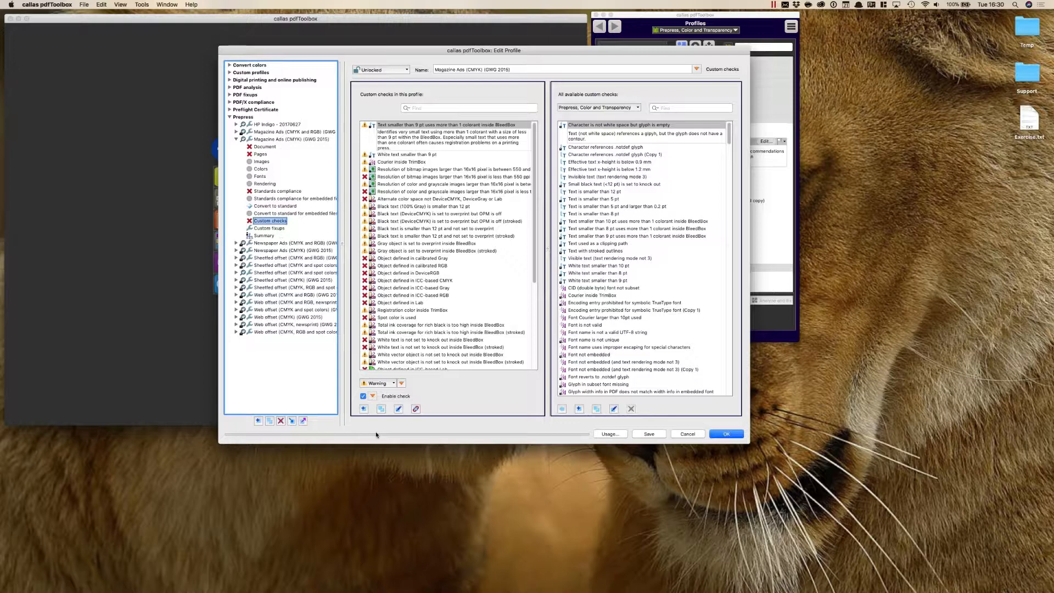
pyautogui.click(678, 435)
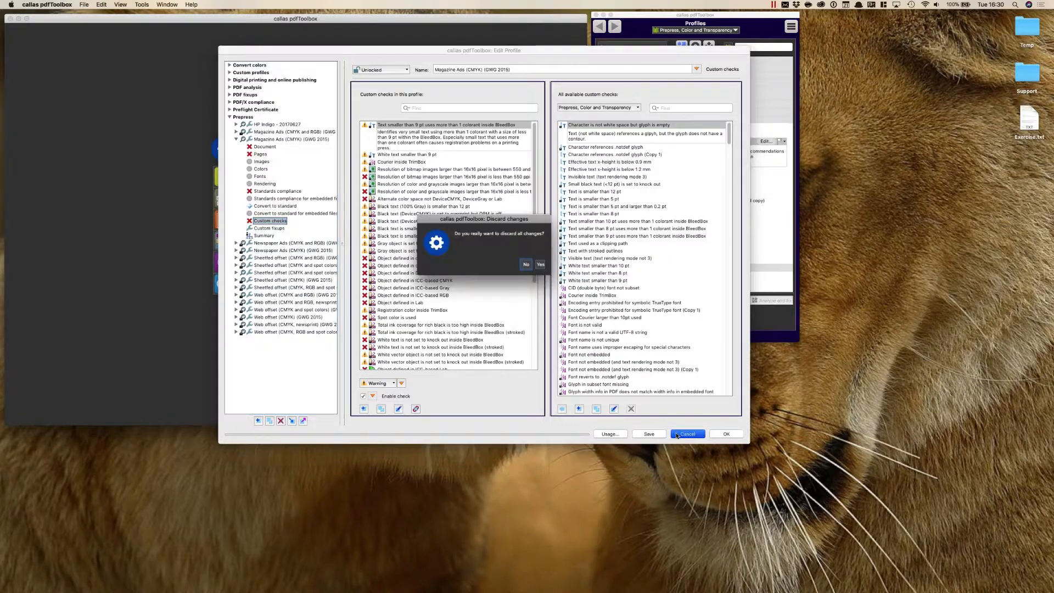
pyautogui.click(526, 264)
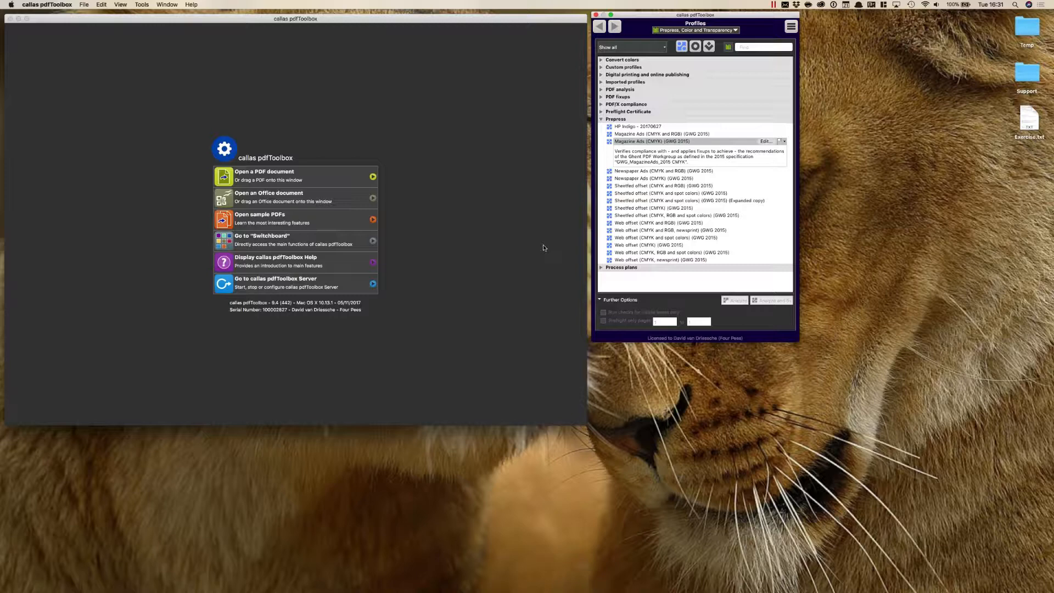
# - Create a new process plan and enlarge its editing window
pyautogui.click(790, 26)
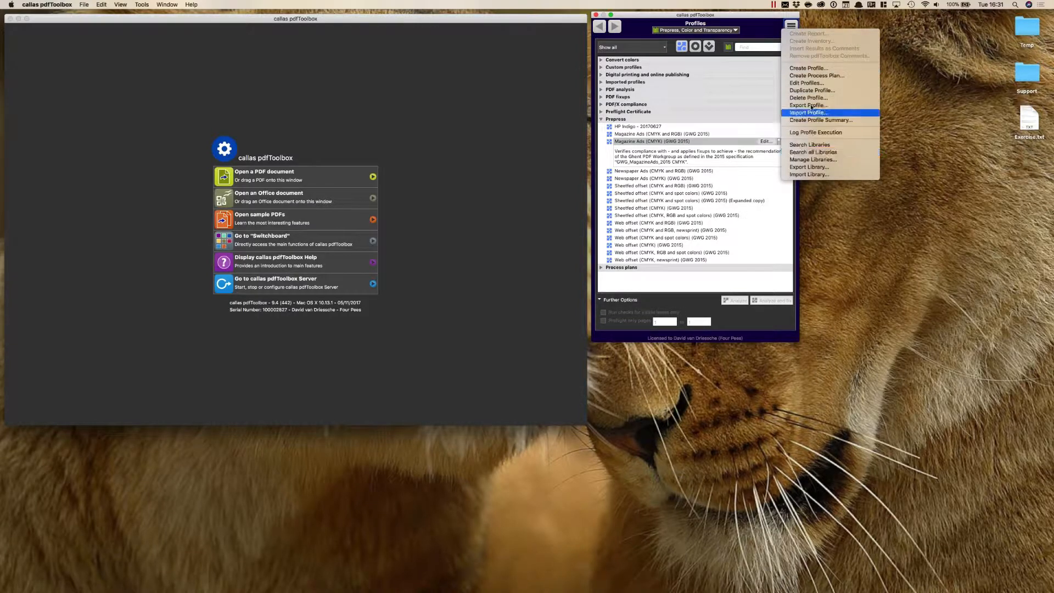
pyautogui.click(850, 78)
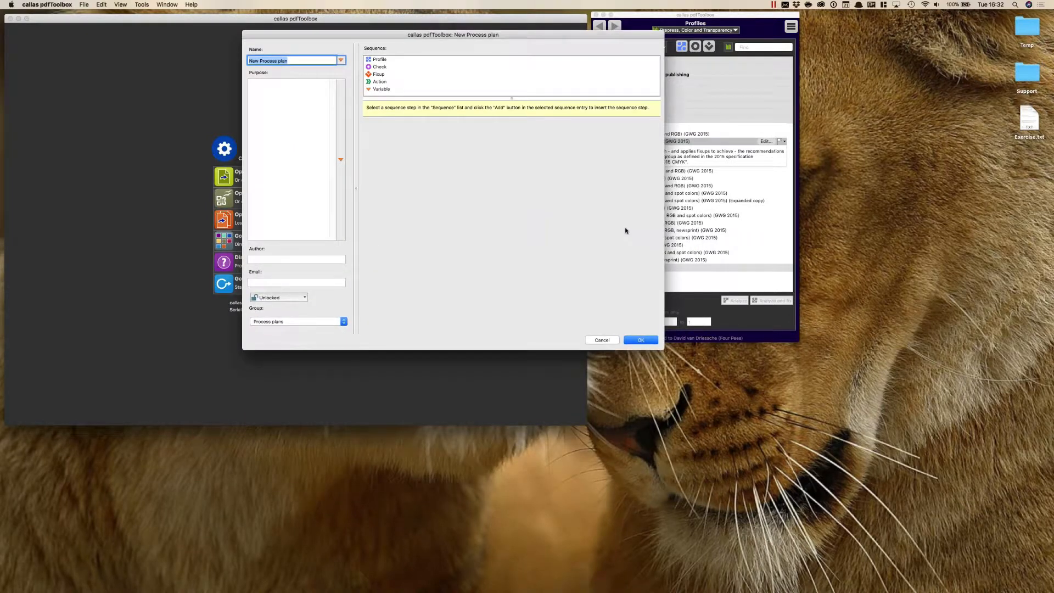
pyautogui.moveTo(664, 349); pyautogui.dragTo(731, 476)
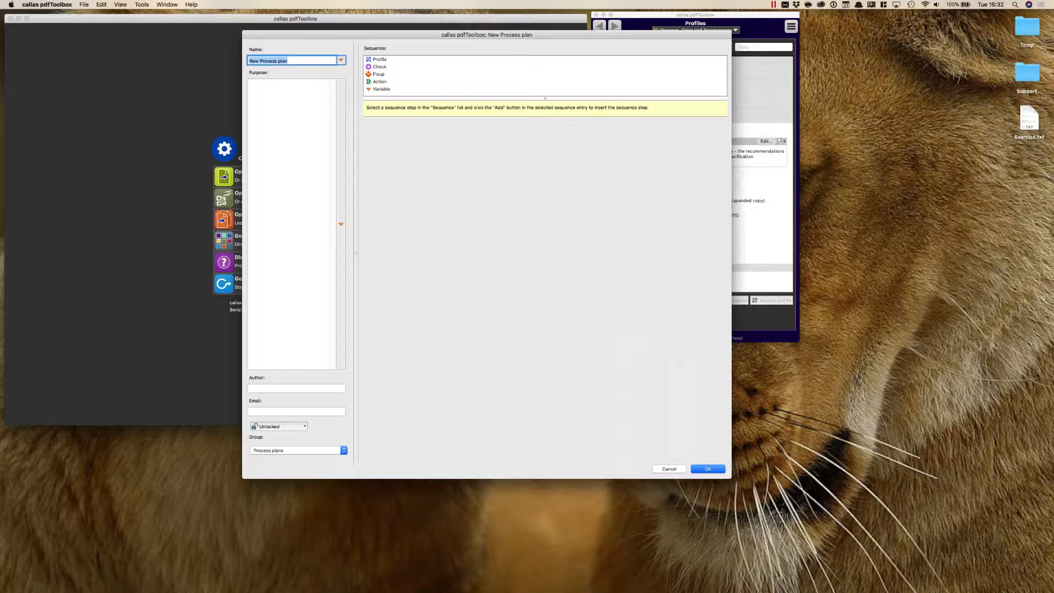
# - Add two fixups to the sequence, with "Convert color to PSO Coated v3 (ECI) (keep spot colors)" placed before "Add crop and bleed marks"
pyautogui.doubleClick(383, 77)
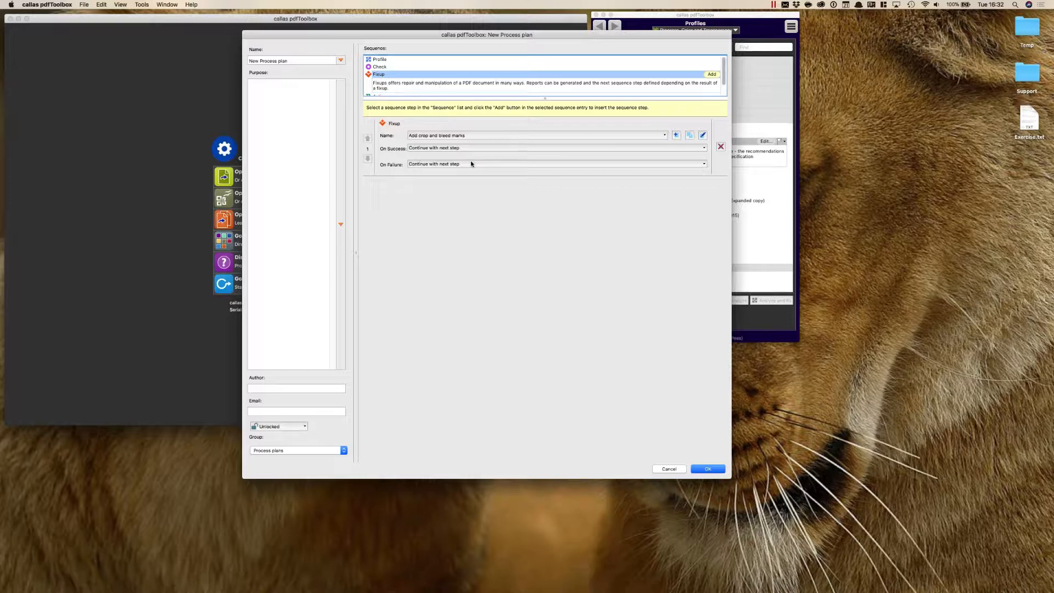
pyautogui.doubleClick(421, 76)
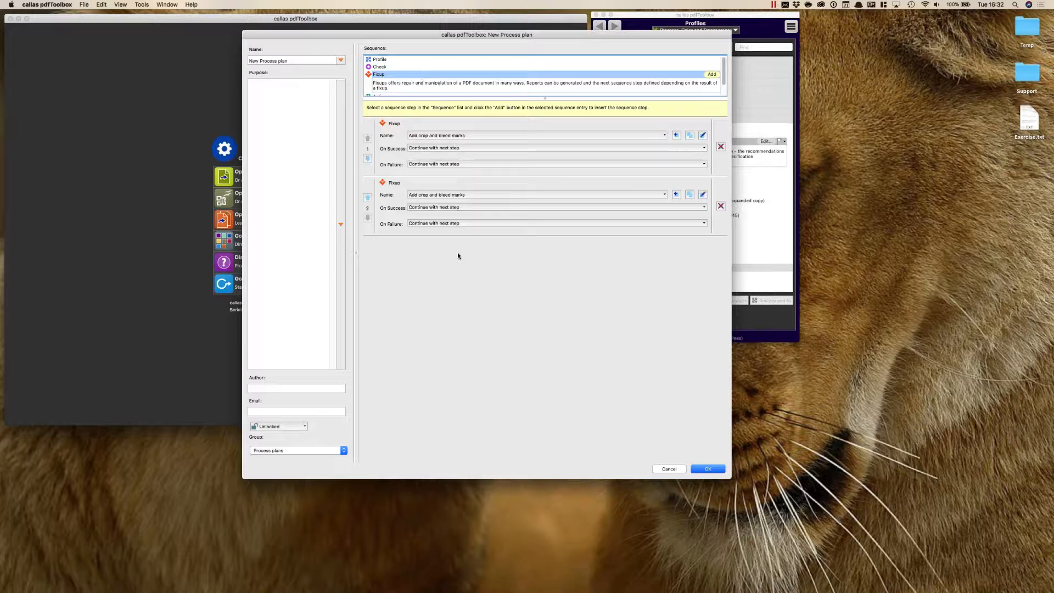
pyautogui.click(453, 195)
pyautogui.click(451, 208)
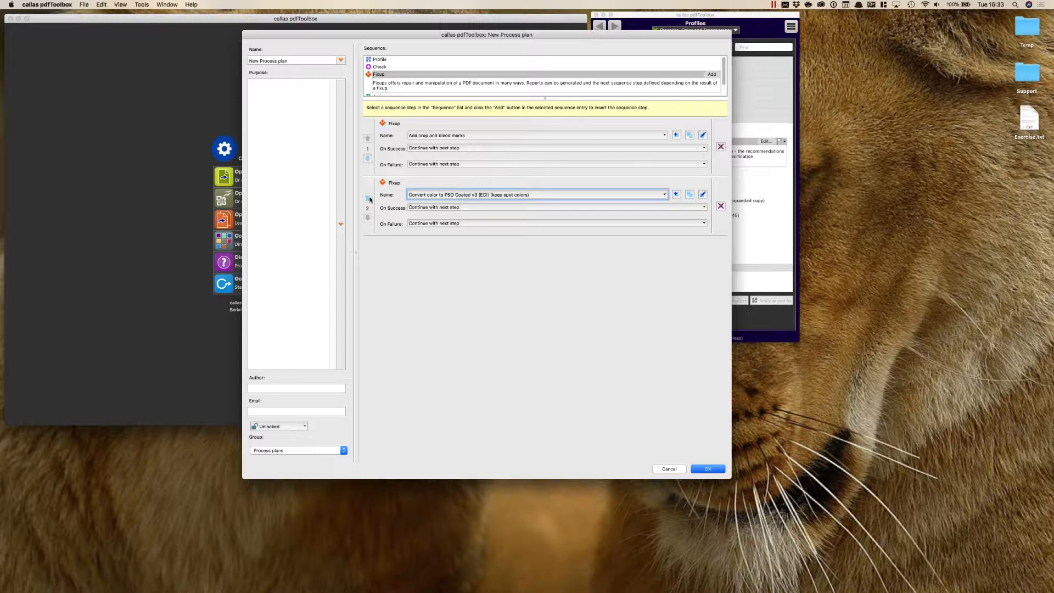
pyautogui.click(368, 159)
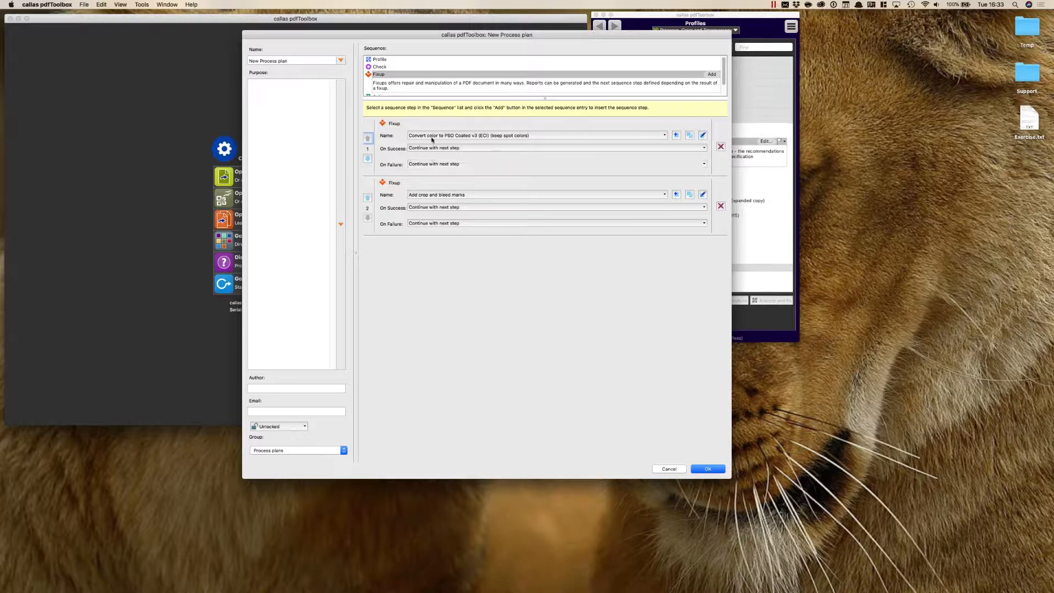
# - Add a "Convert smooth lines to curves" fixup and place it second in the sequence, before "Add crop and bleed marks"
pyautogui.doubleClick(393, 81)
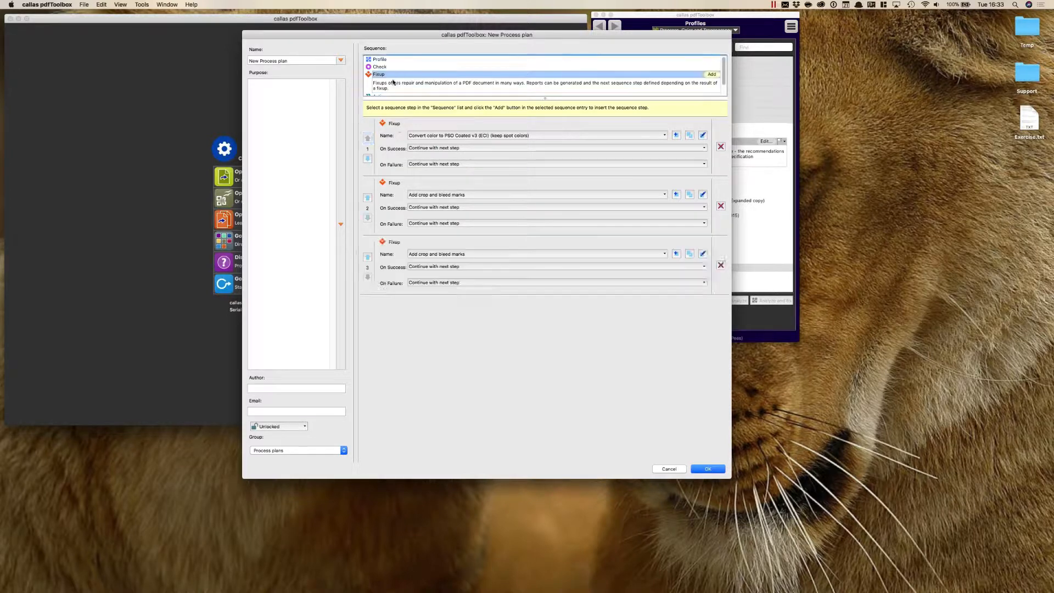
pyautogui.click(458, 257)
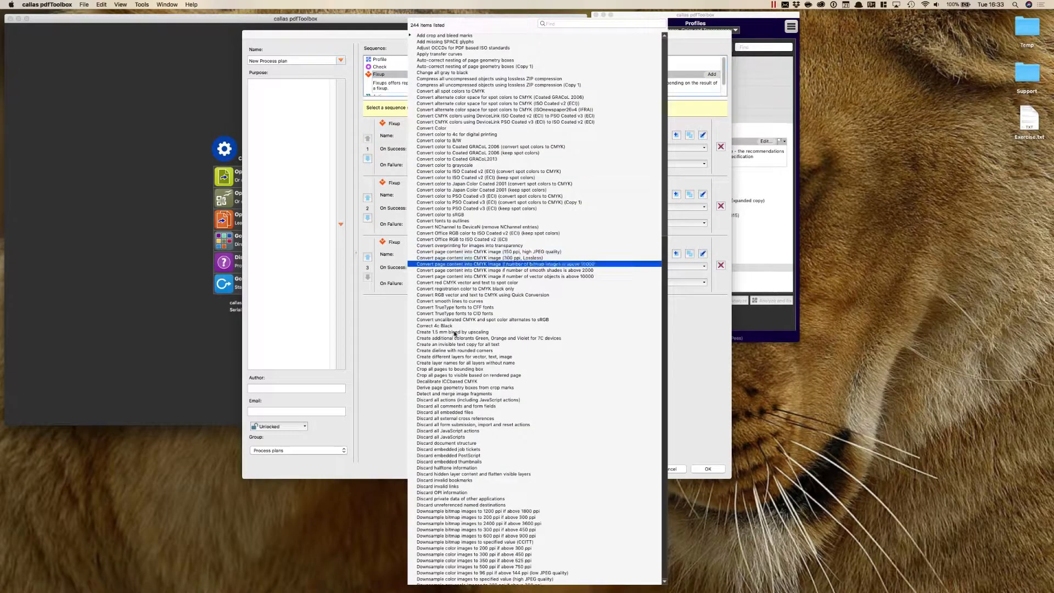
pyautogui.click(456, 302)
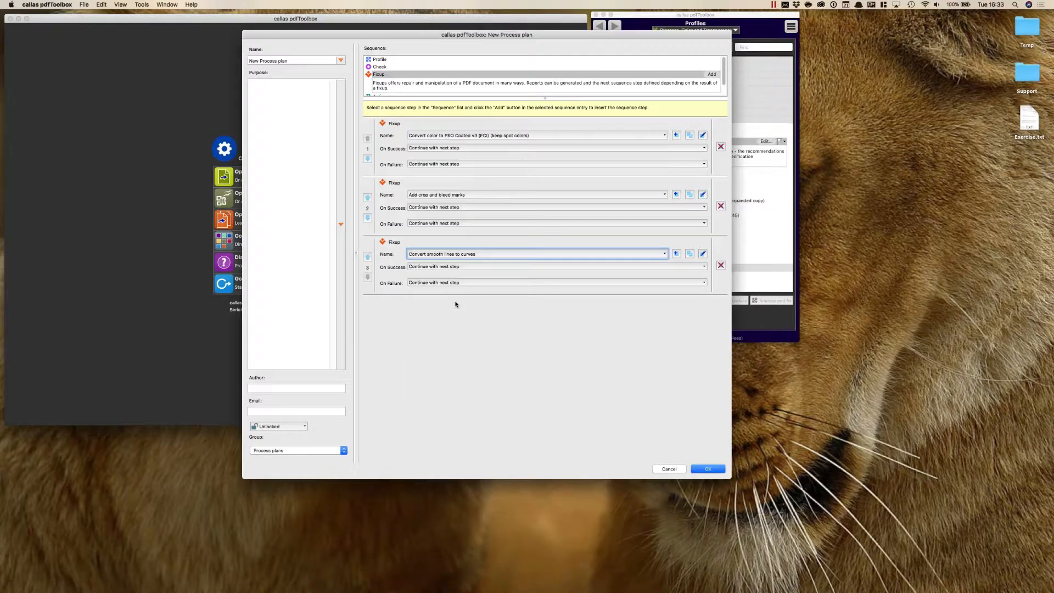
pyautogui.click(368, 257)
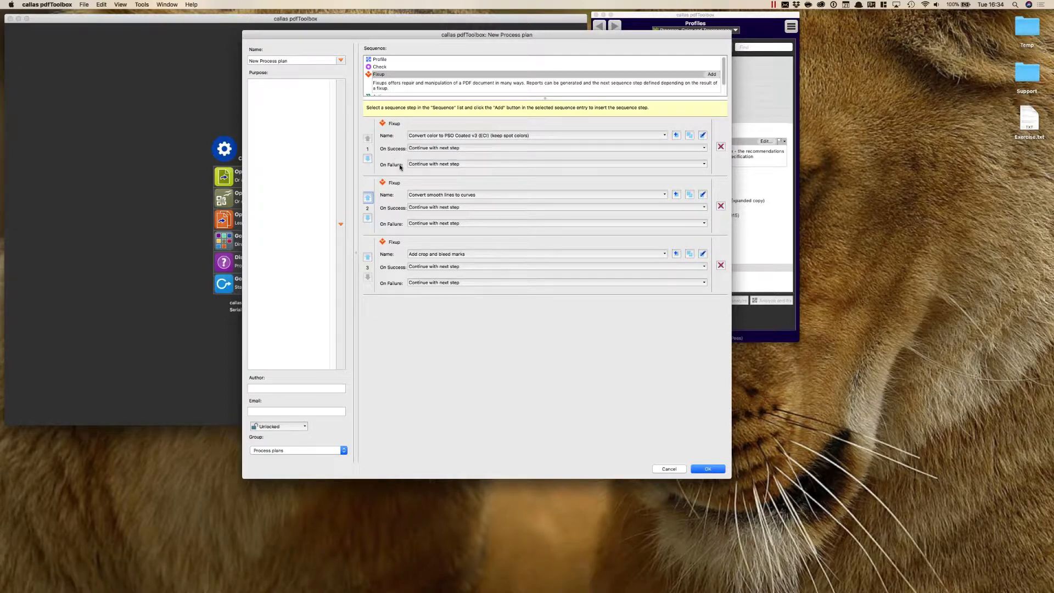
# - Try "Exit sequence" as the color conversion fixup's failure option, and settle on "Continue with step 3"
pyautogui.click(425, 164)
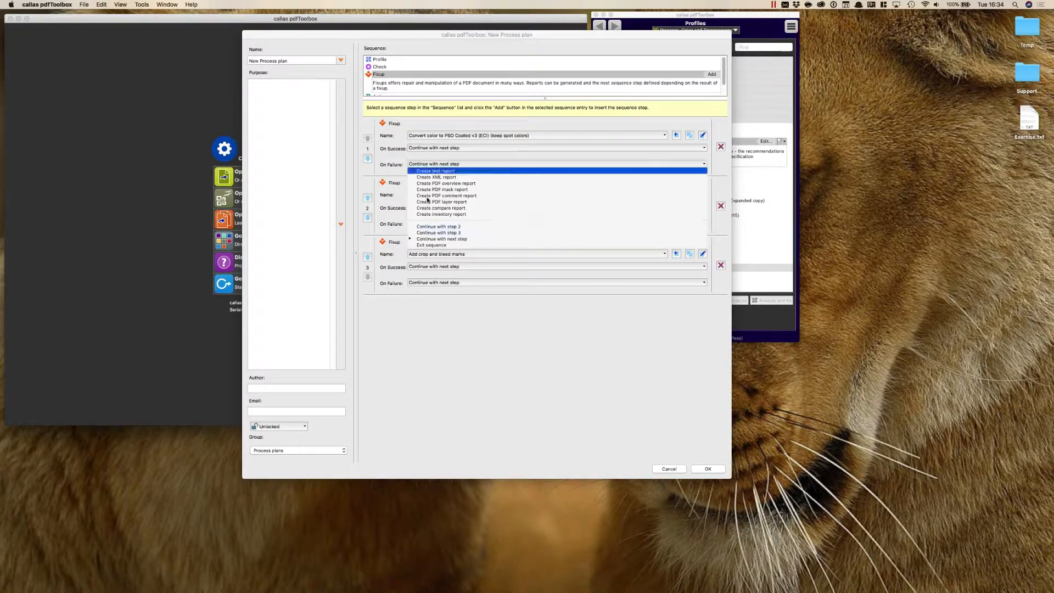
pyautogui.click(429, 245)
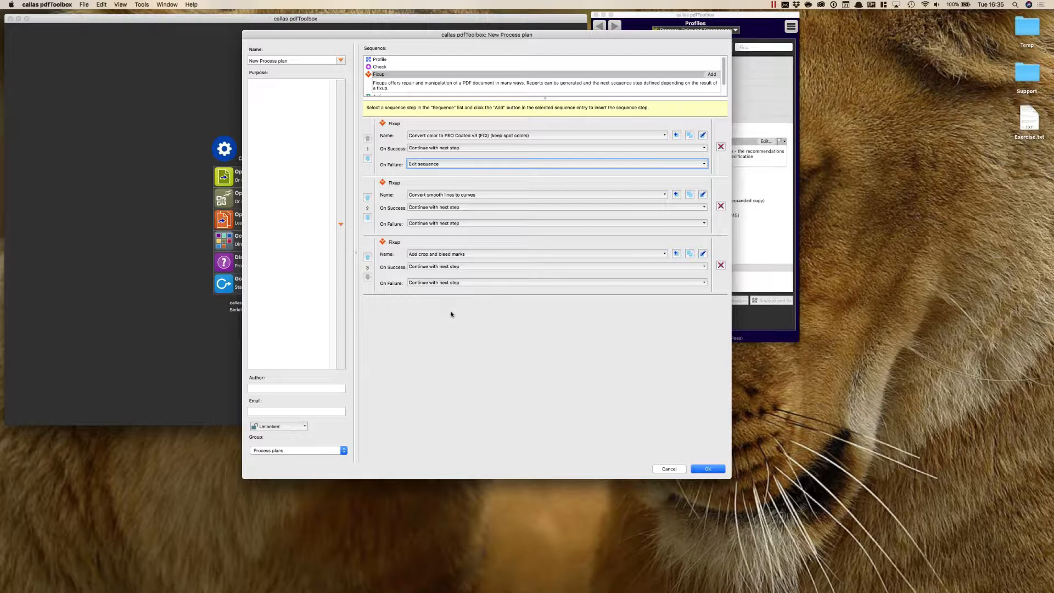
pyautogui.click(431, 165)
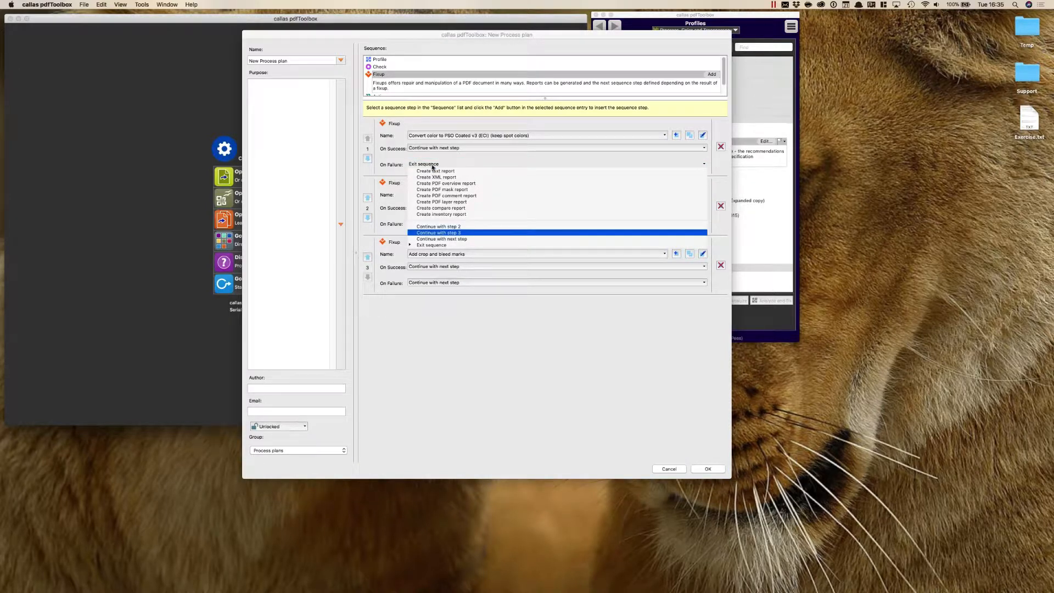
pyautogui.click(435, 233)
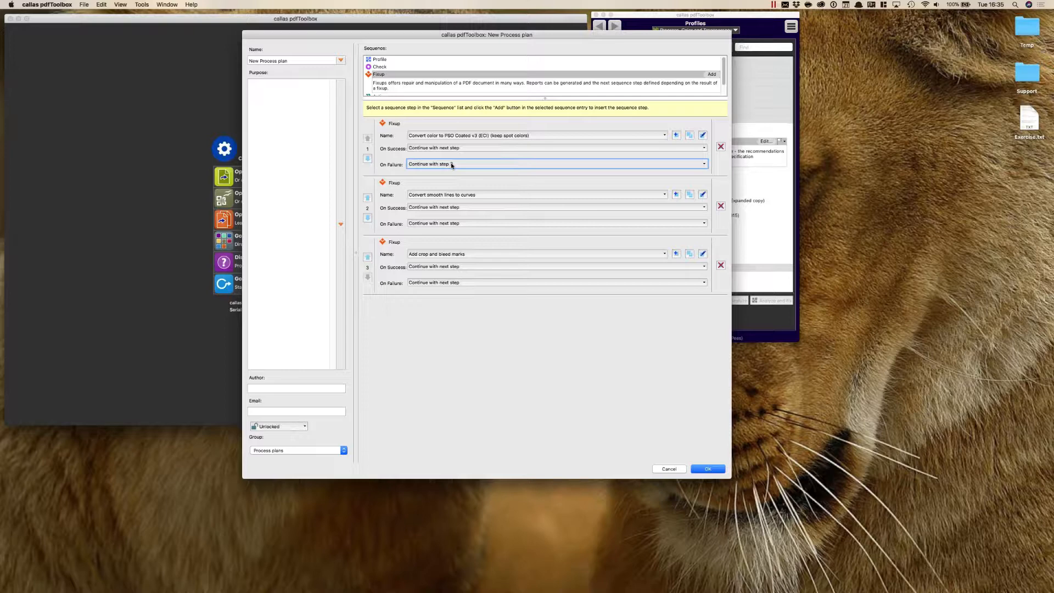
# - Add a check to the sequence, place it as the first step, and set it to "Bitmap images"
pyautogui.doubleClick(386, 66)
pyautogui.click(368, 317)
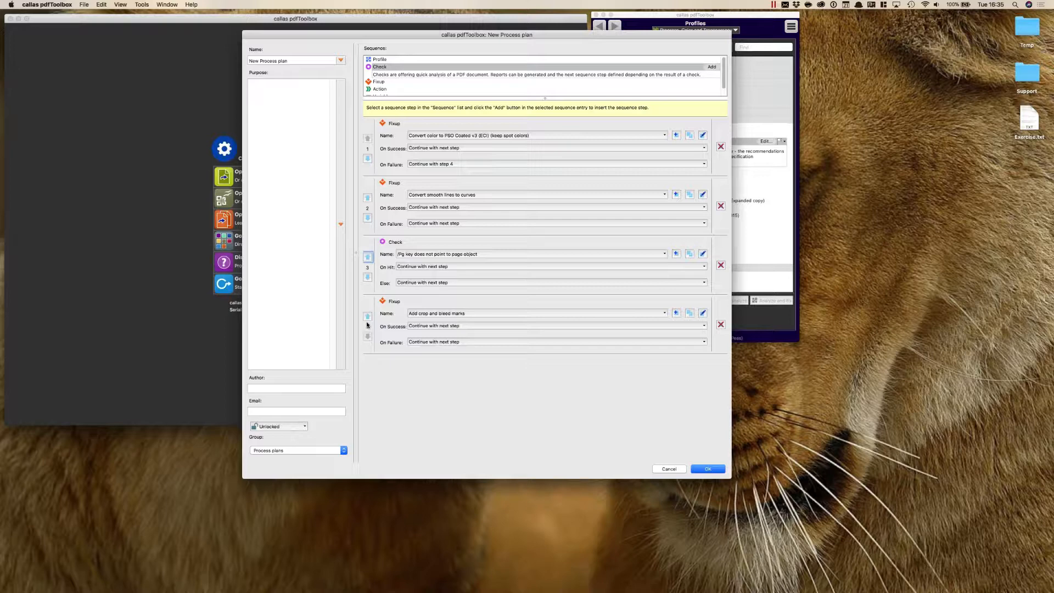
pyautogui.click(368, 257)
pyautogui.click(368, 197)
pyautogui.click(464, 136)
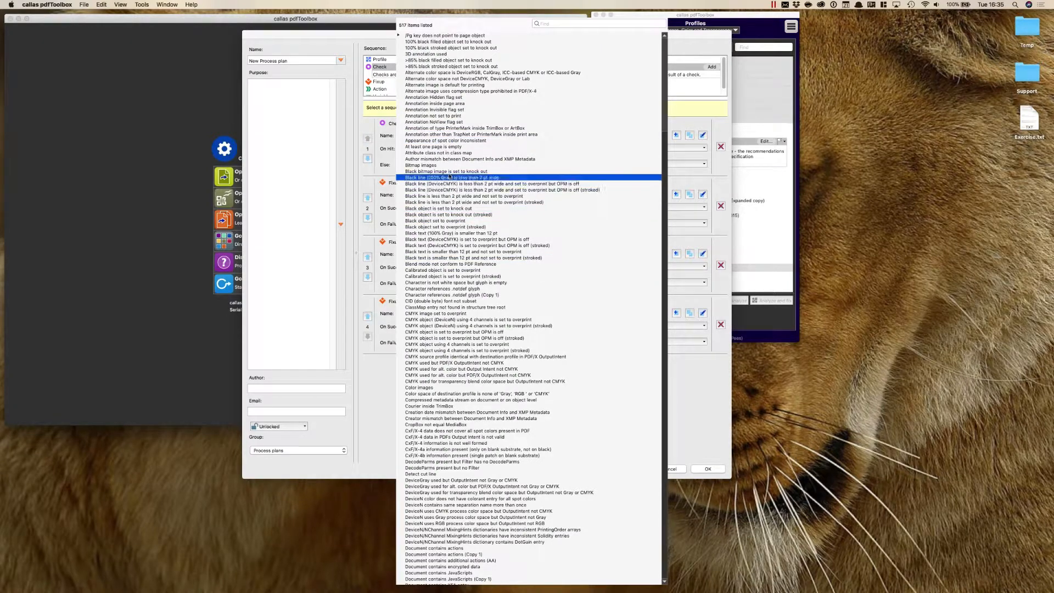
pyautogui.click(448, 167)
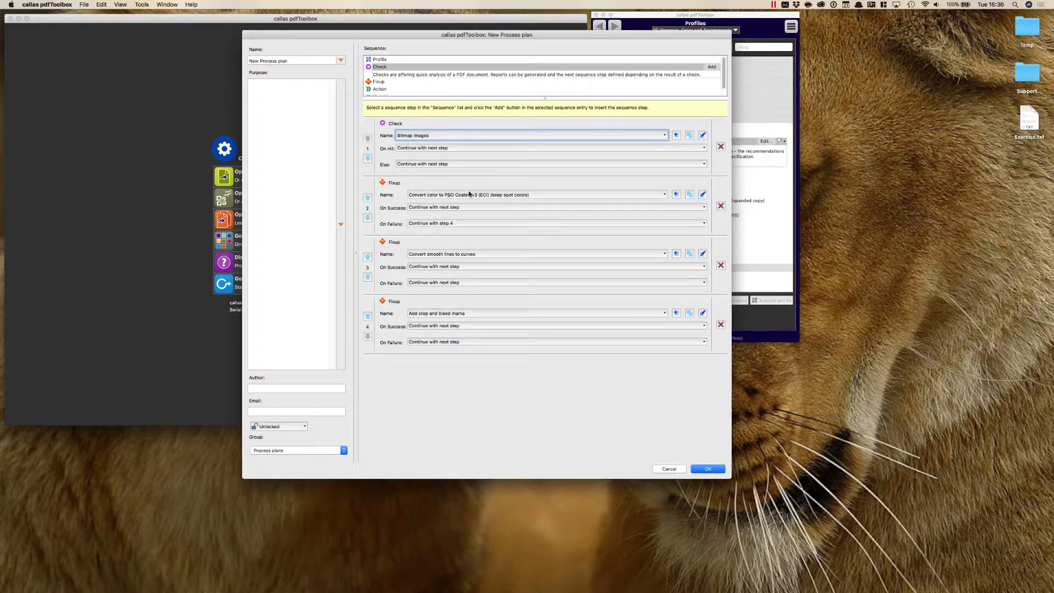
# - Try "Continue with step 4" as the Bitmap images check's Else option, and settle on "Exit sequence"
pyautogui.click(409, 164)
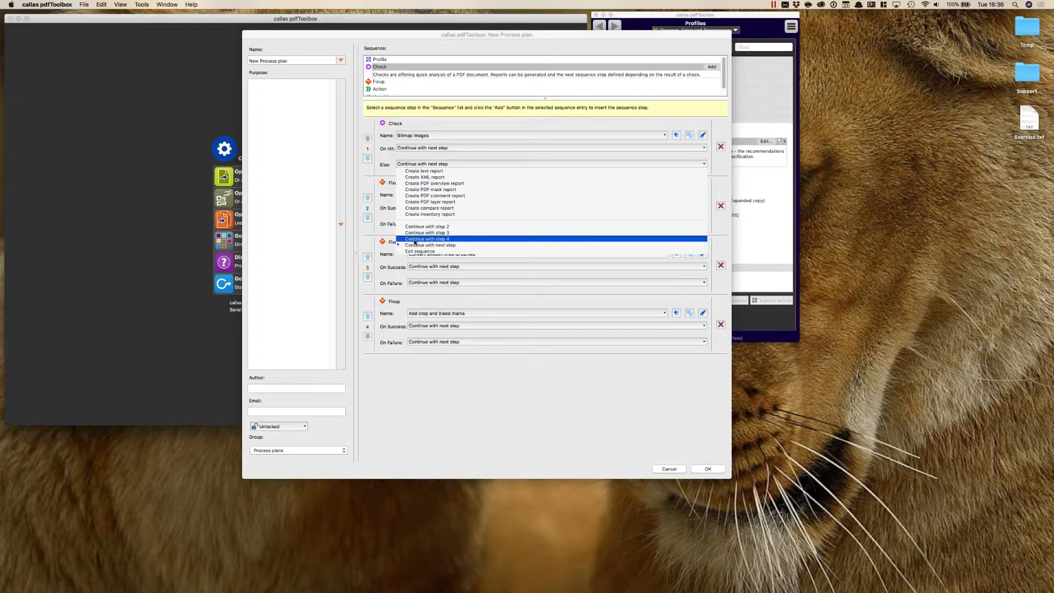
pyautogui.click(415, 239)
pyautogui.click(409, 165)
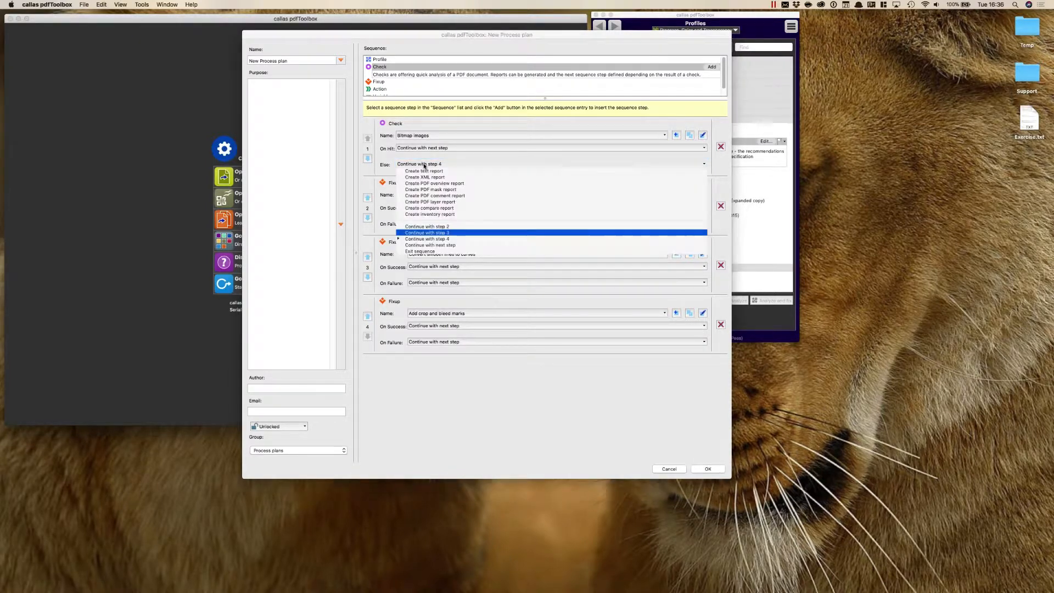
pyautogui.click(426, 252)
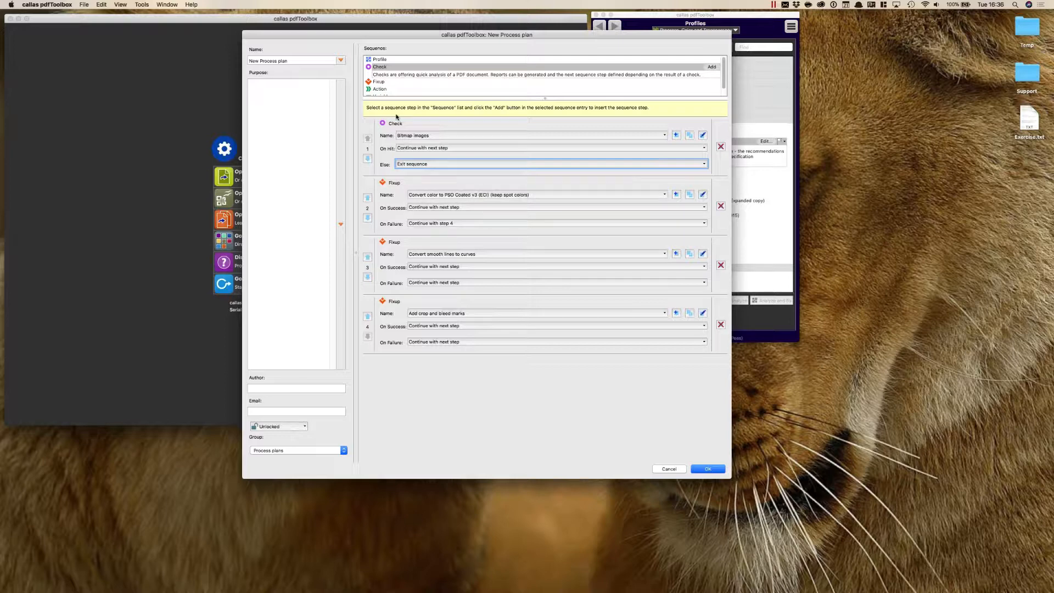
# - Look at the Profile sequence type, and add a "Save as PNG at 150dpi" action at the end of the sequence
pyautogui.click(389, 60)
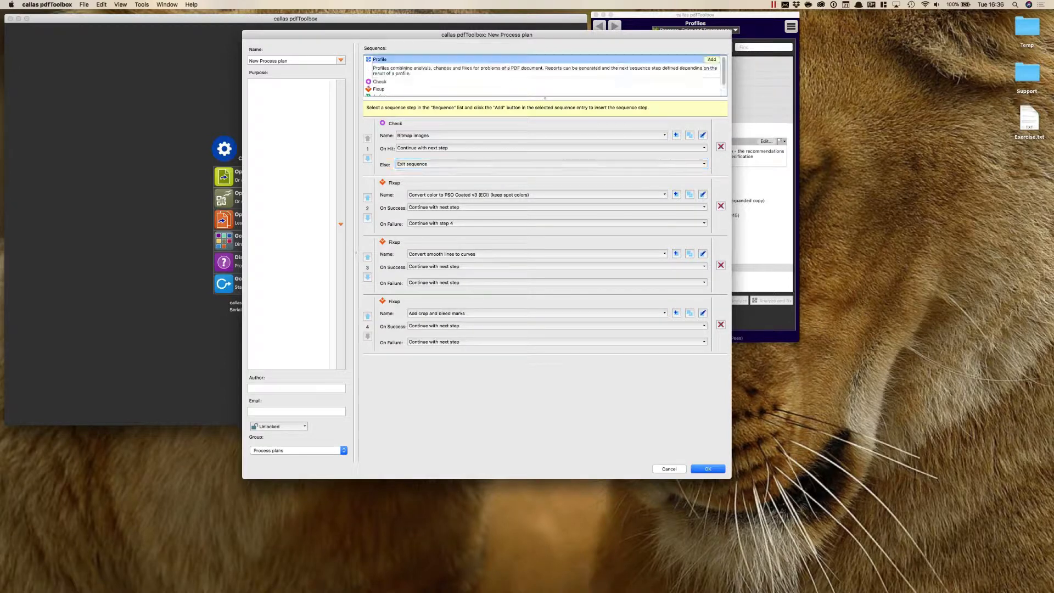
pyautogui.click(395, 83)
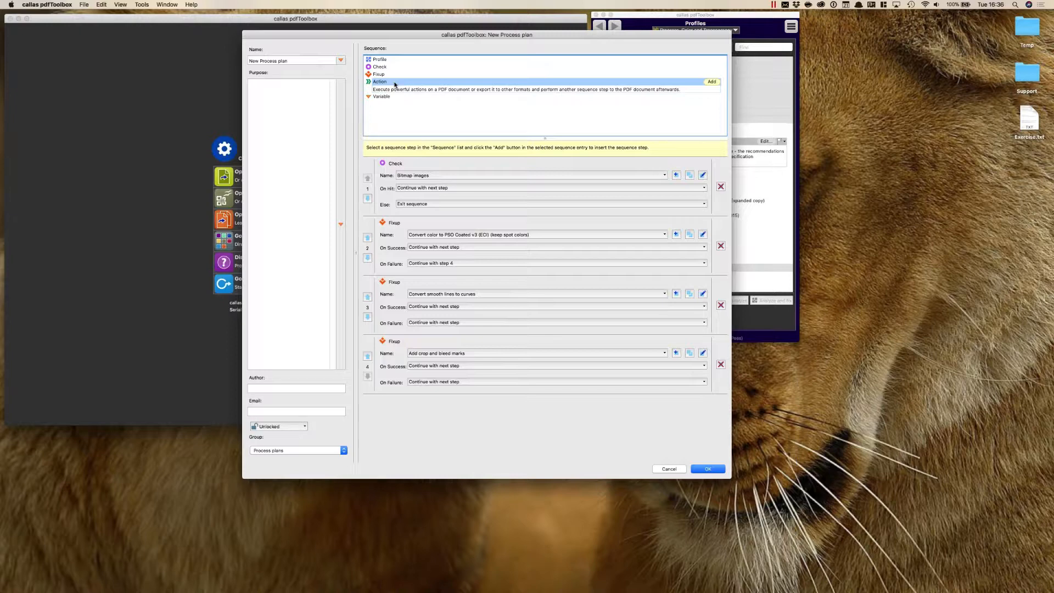
pyautogui.doubleClick(394, 82)
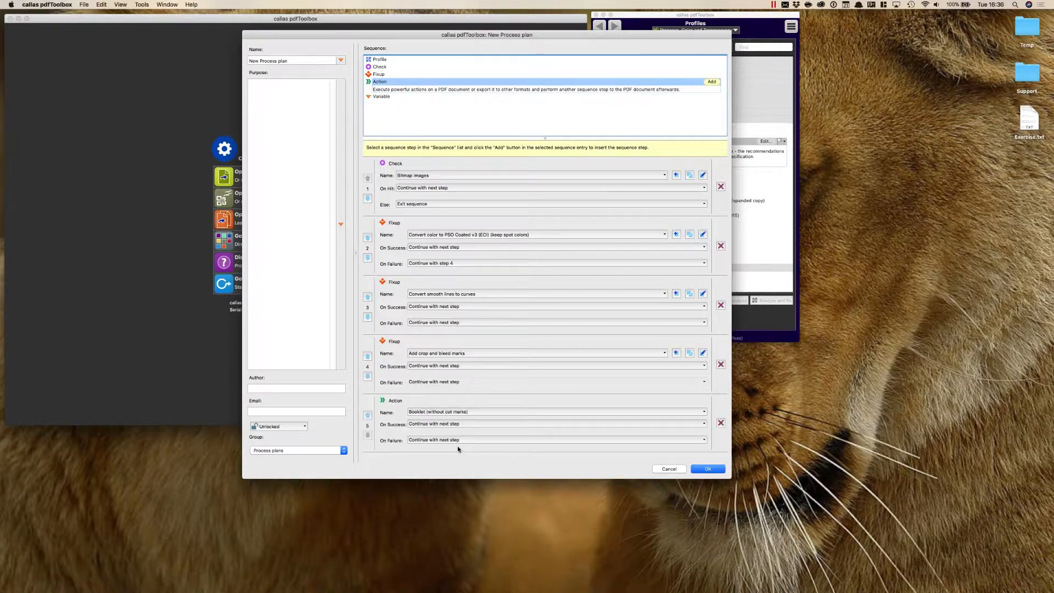
pyautogui.click(455, 412)
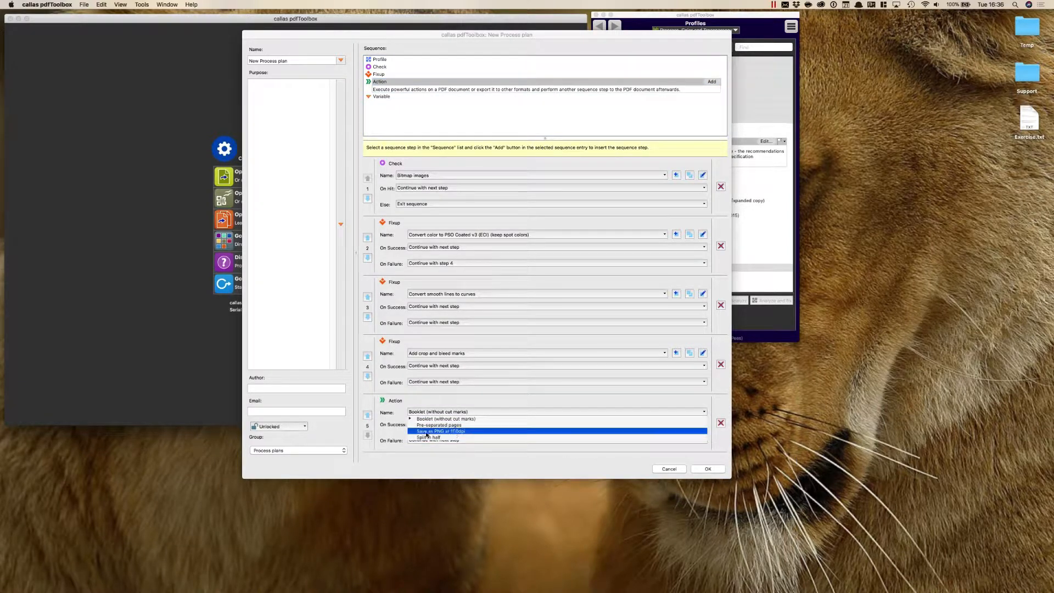
pyautogui.click(455, 432)
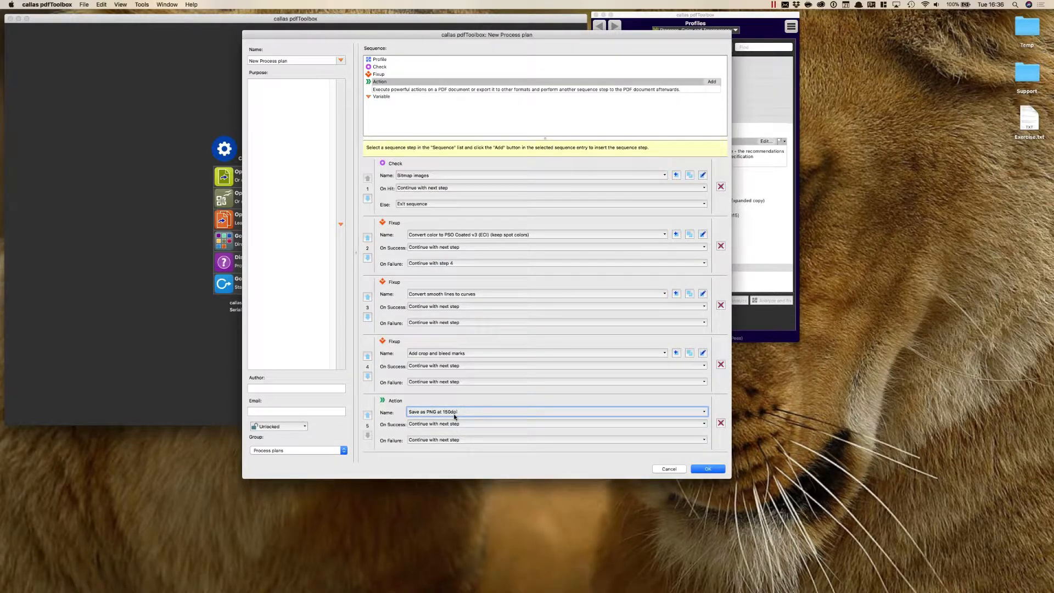
# - Read the description of the Variable sequence type and discard the new process plan
pyautogui.click(384, 96)
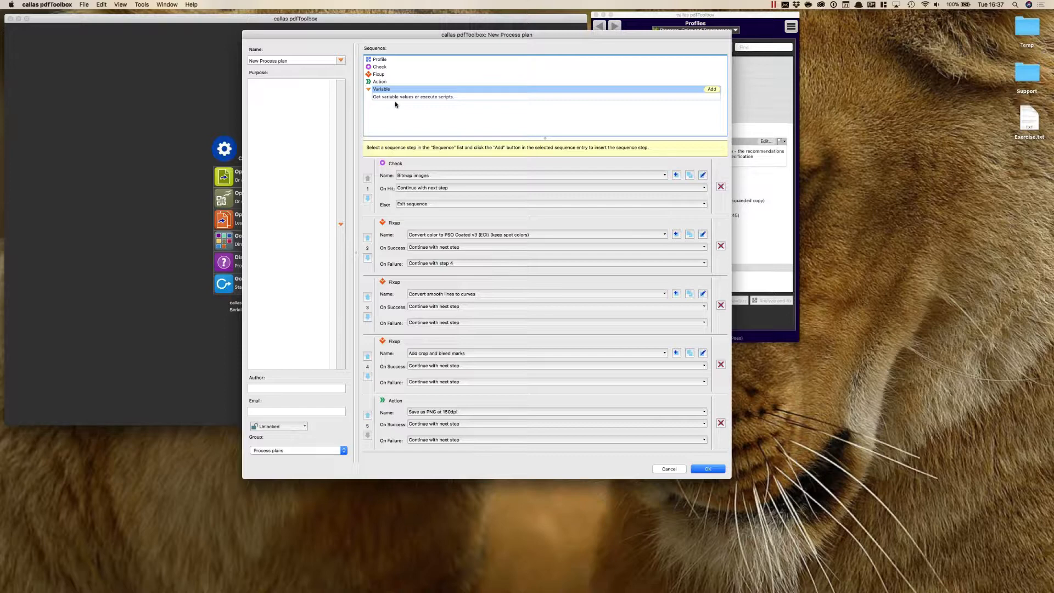
pyautogui.press('Escape')
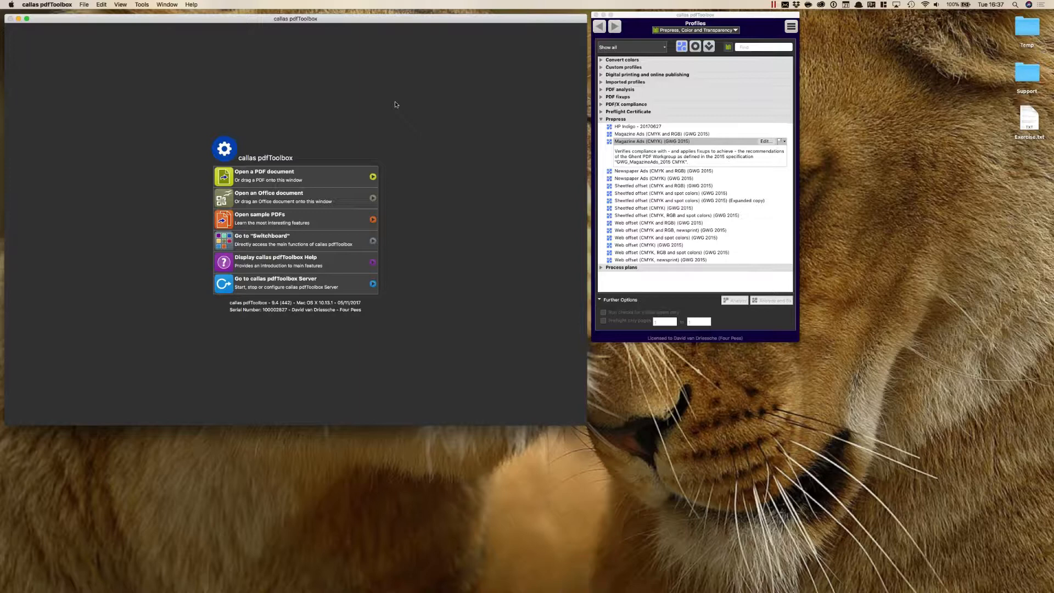
# - Switch to PowerPoint and resume the slide show from the "This is a profile…" slide
pyautogui.press('super+Tab')
pyautogui.press('super+Tab')
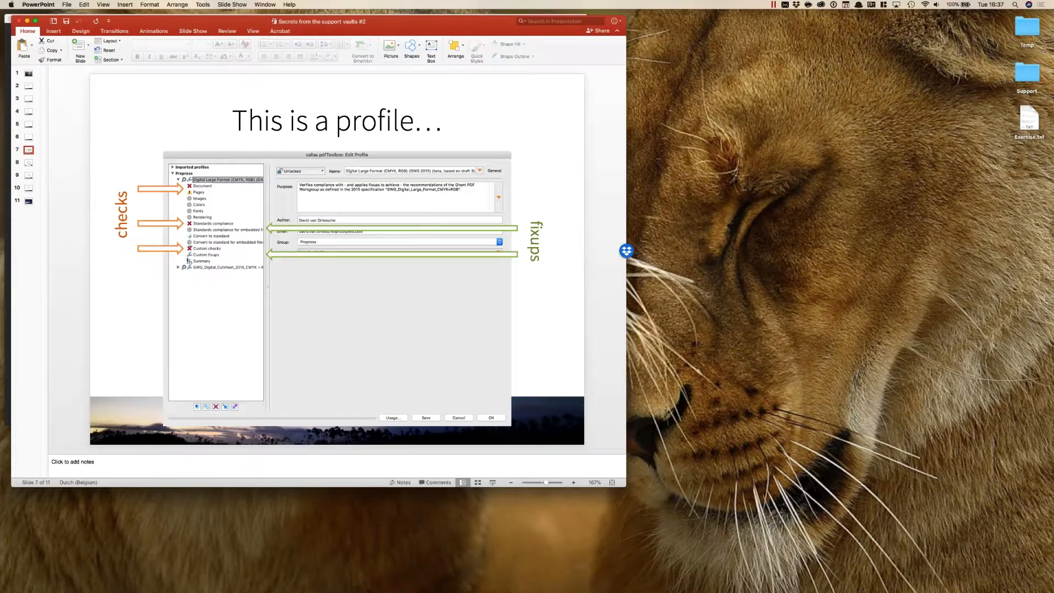
pyautogui.click(493, 483)
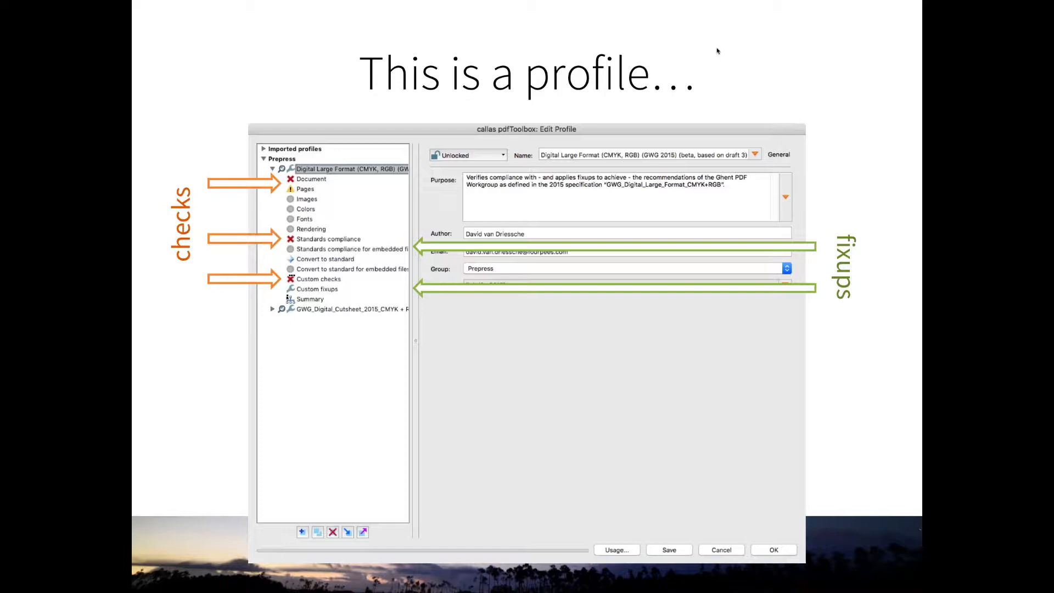
# - Advance the slide show to the "Tips & tricks" slide, end the show and switch to pdfToolbox
pyautogui.press('Right')
pyautogui.press('Right')
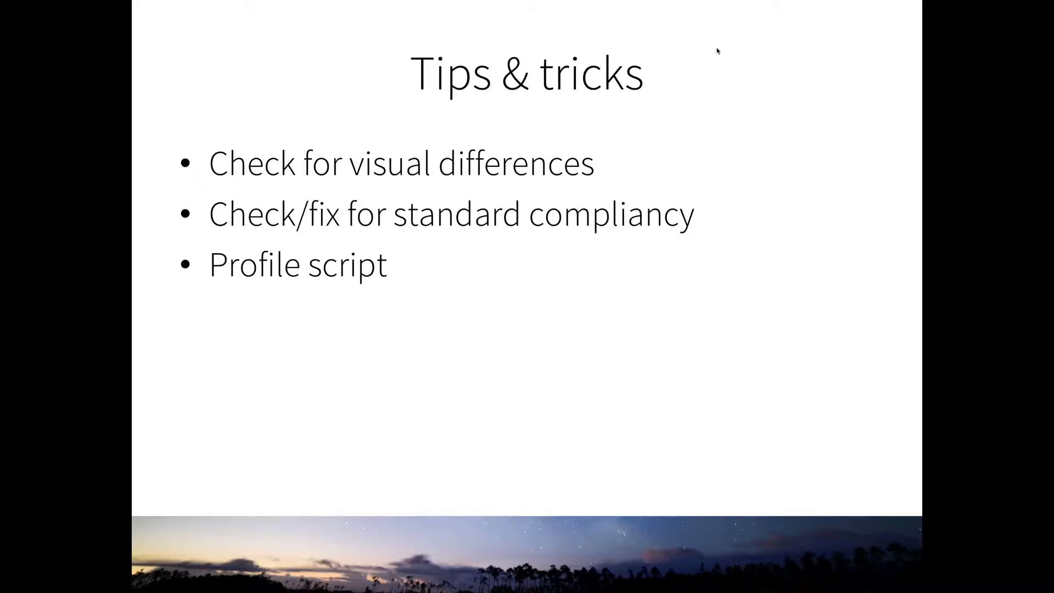
pyautogui.press('Escape')
pyautogui.press('super+Tab')
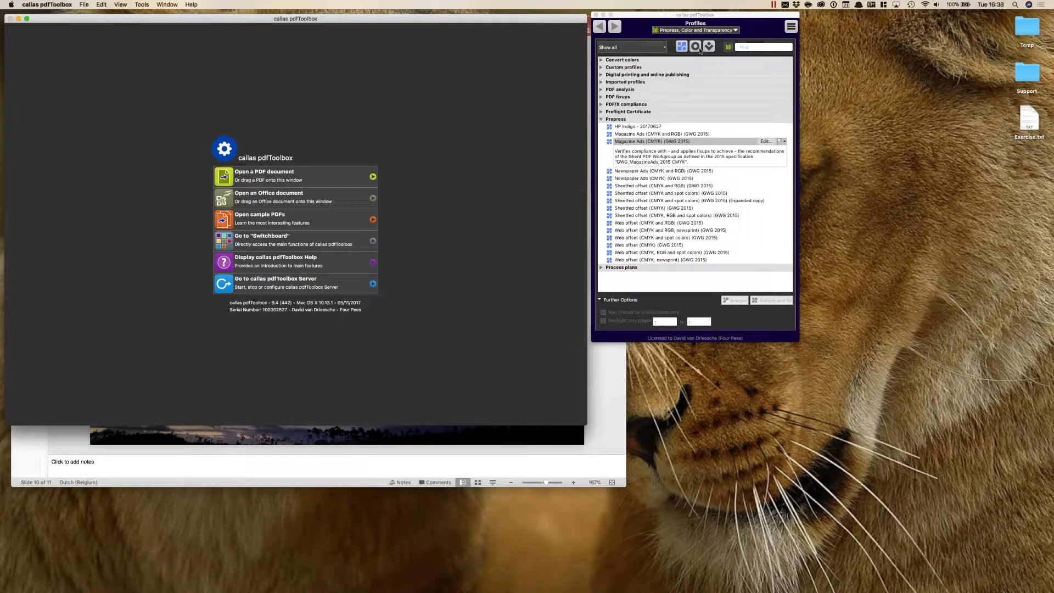
# - Start a new check and search its available properties for "visu"
pyautogui.click(697, 47)
pyautogui.click(791, 26)
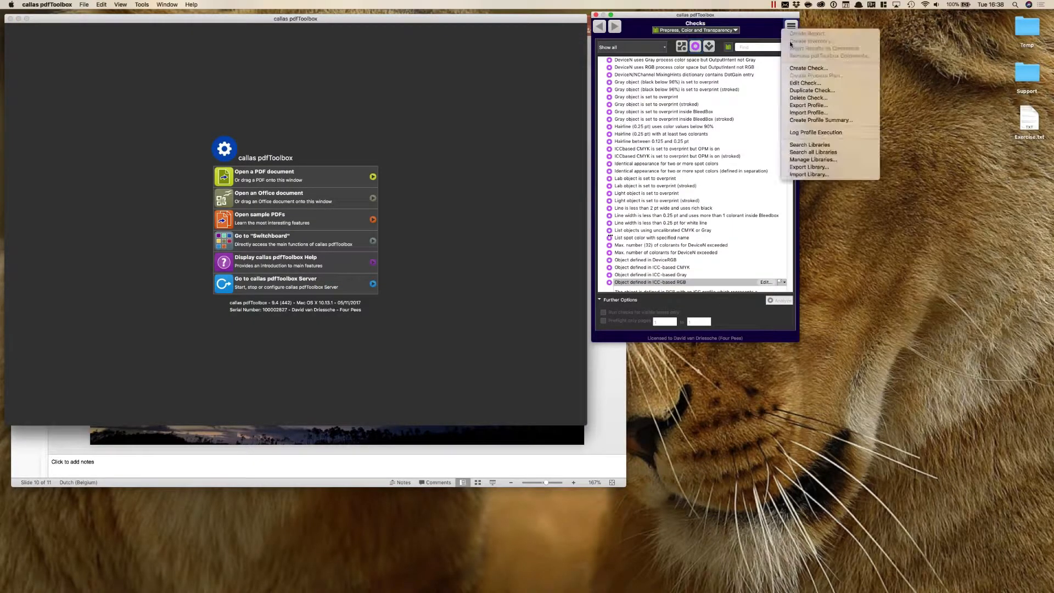
pyautogui.click(807, 68)
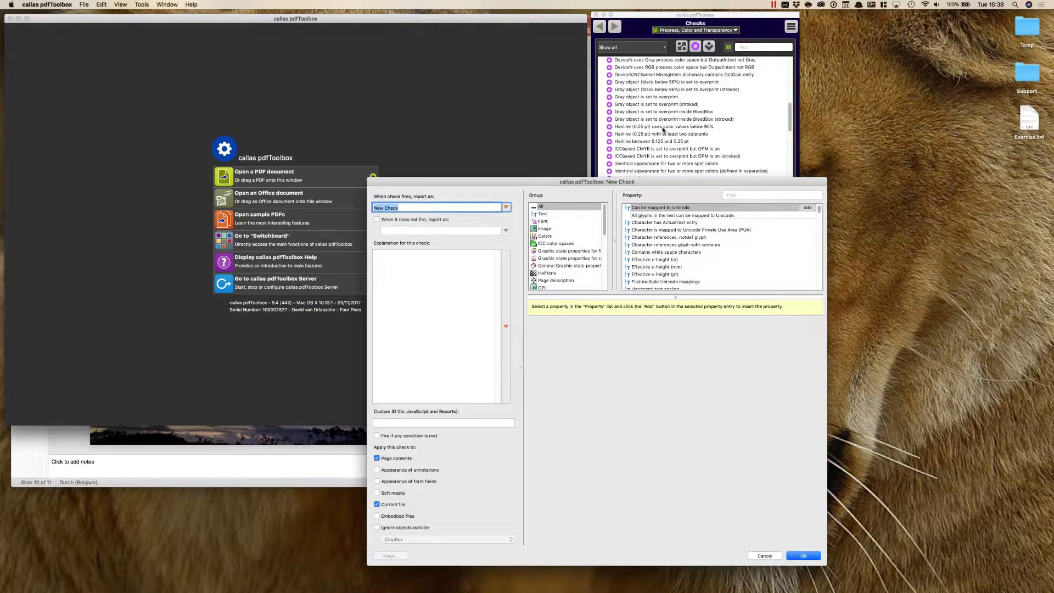
pyautogui.moveTo(659, 182); pyautogui.dragTo(559, 151)
pyautogui.click(653, 161)
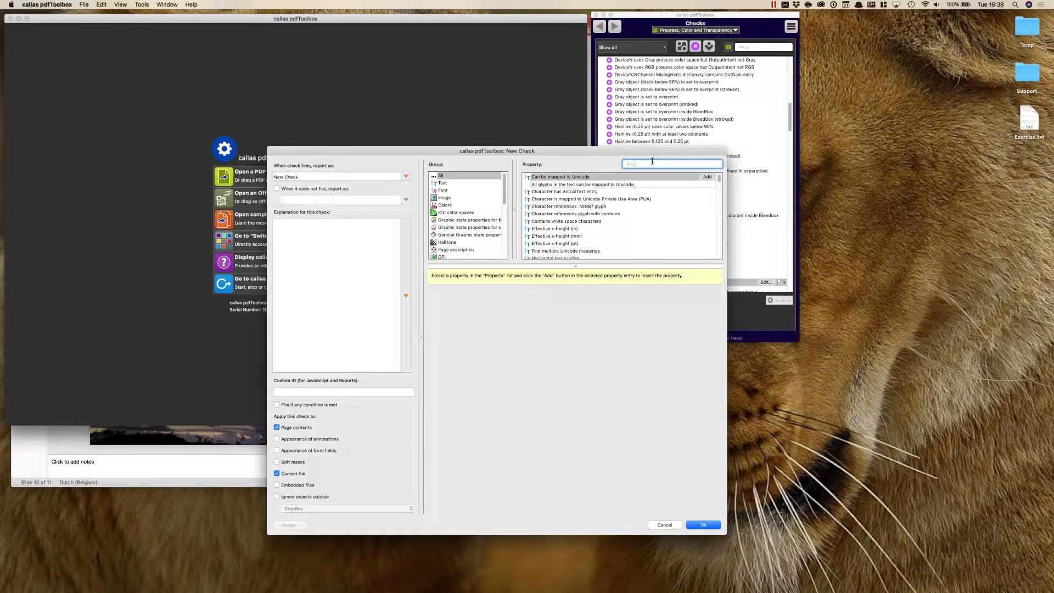
pyautogui.write('visu')
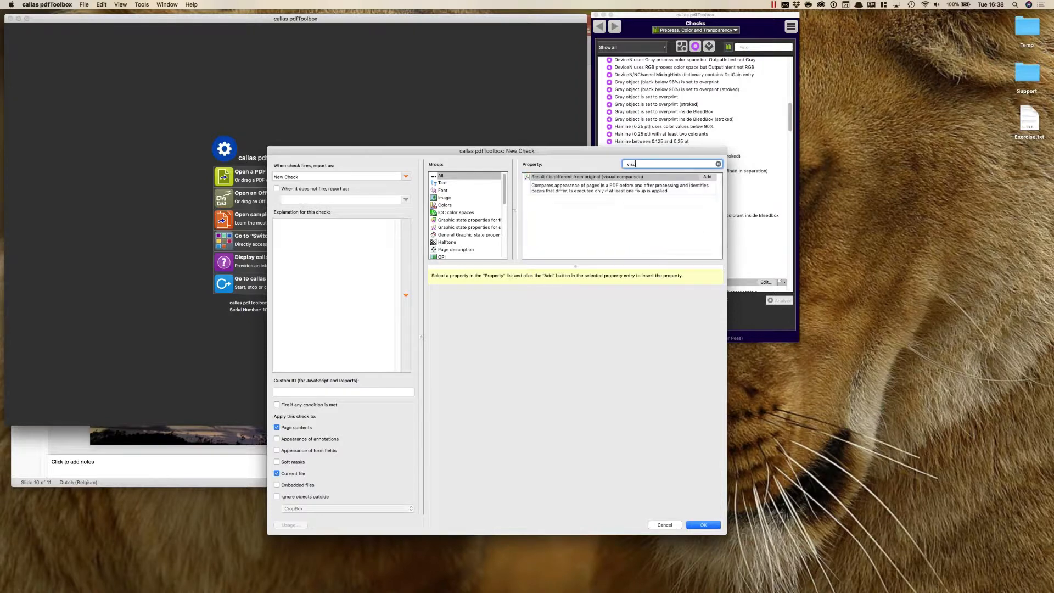
# - Add the "Result file different from original (visual comparison)" property to the new check, look over its settings and discard the check
pyautogui.moveTo(602, 151); pyautogui.dragTo(580, 32)
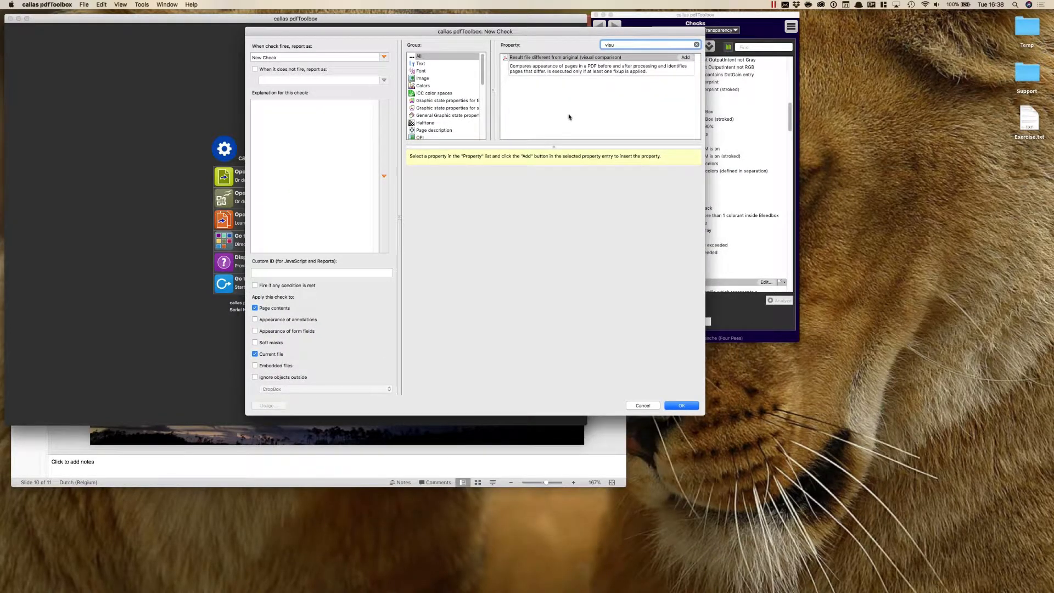
pyautogui.doubleClick(579, 58)
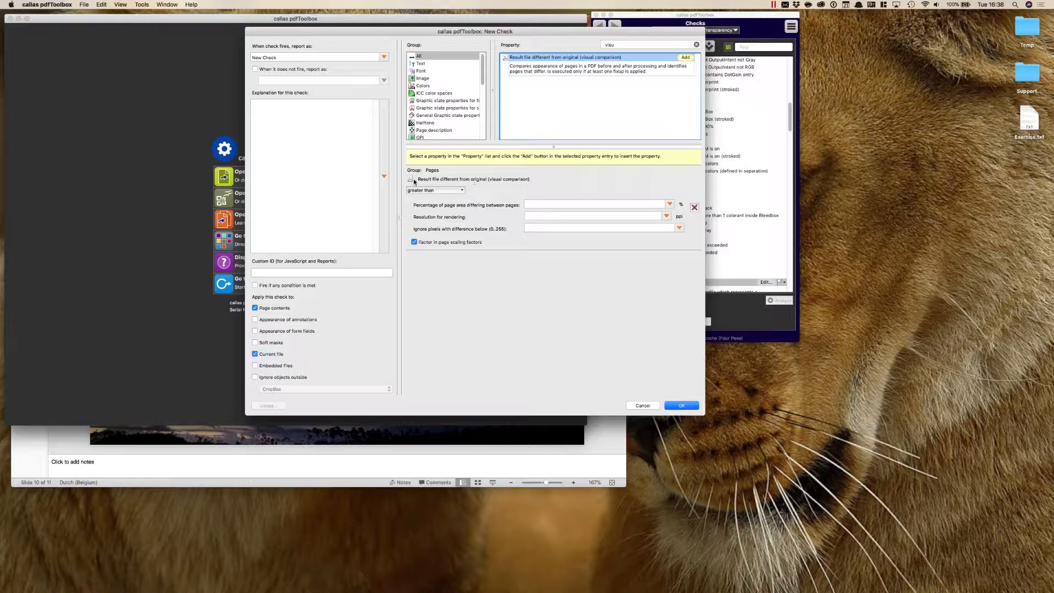
pyautogui.moveTo(435, 182)
pyautogui.click(643, 406)
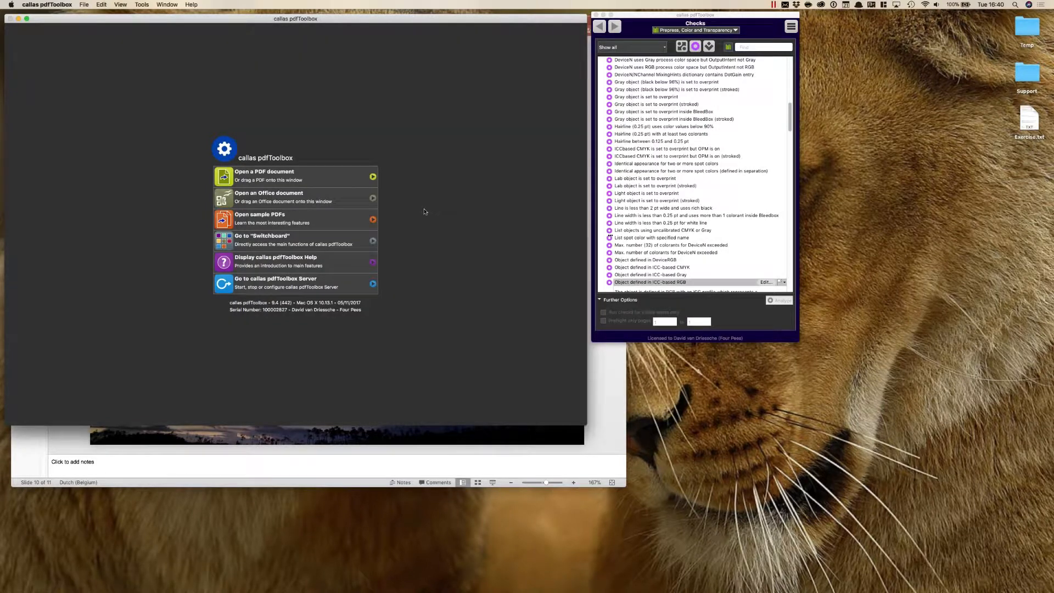
# - Look at the "Tips & tricks" slide in PowerPoint, return to pdfToolbox and open the Magazine Ads (CMYK) (GWG 2015) profile for editing
pyautogui.press('super+Tab')
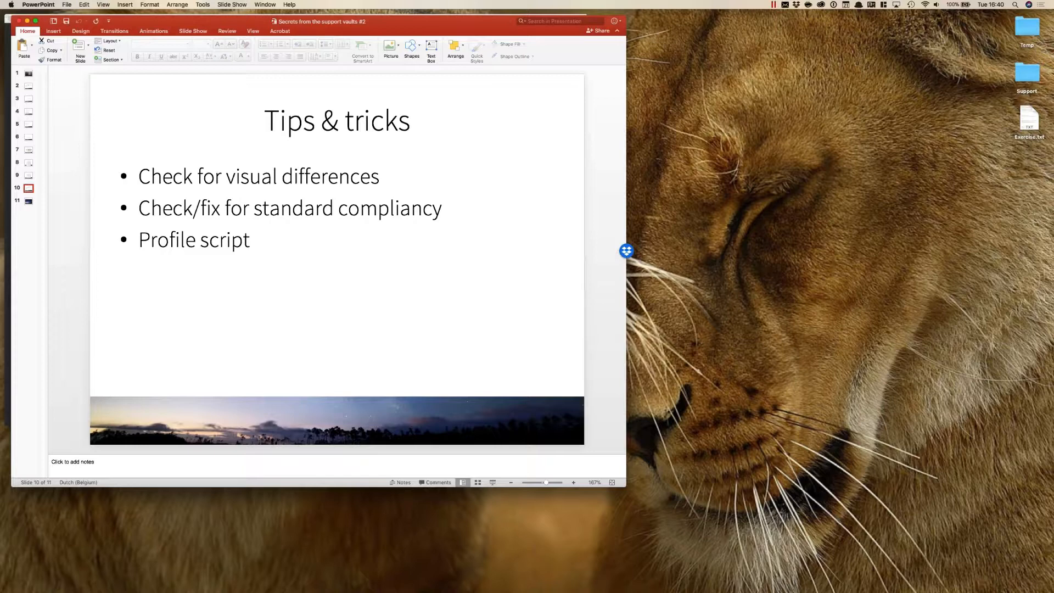
pyautogui.press('super+Tab')
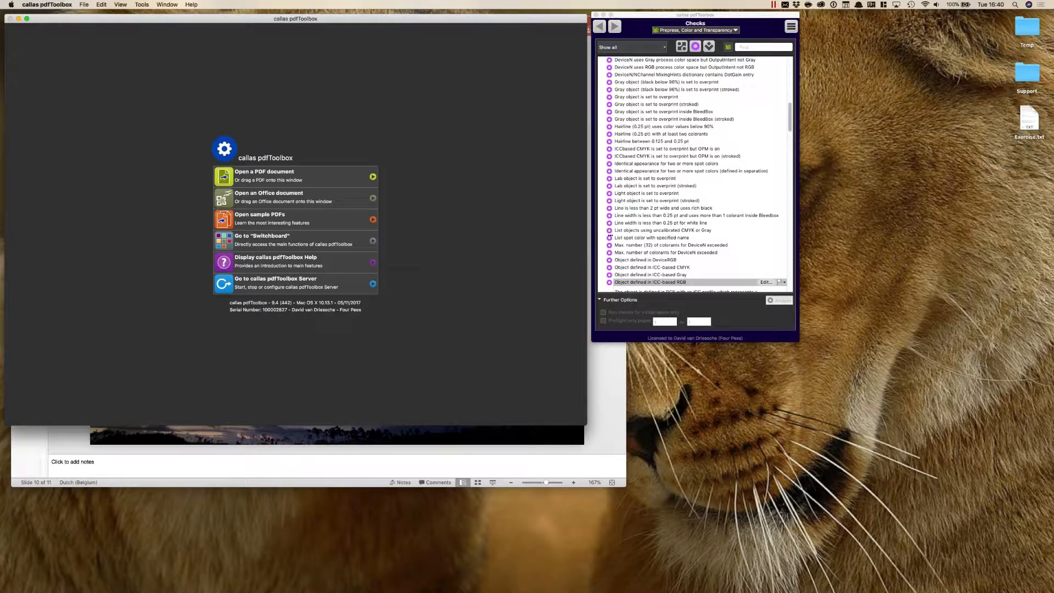
pyautogui.click(681, 46)
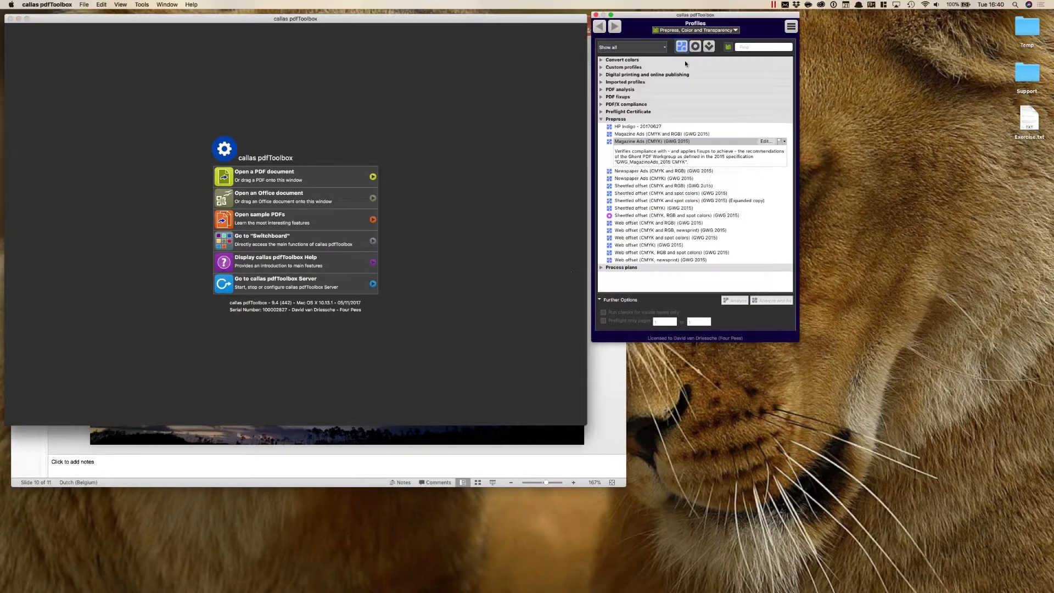
pyautogui.click(671, 207)
pyautogui.click(670, 142)
pyautogui.click(765, 142)
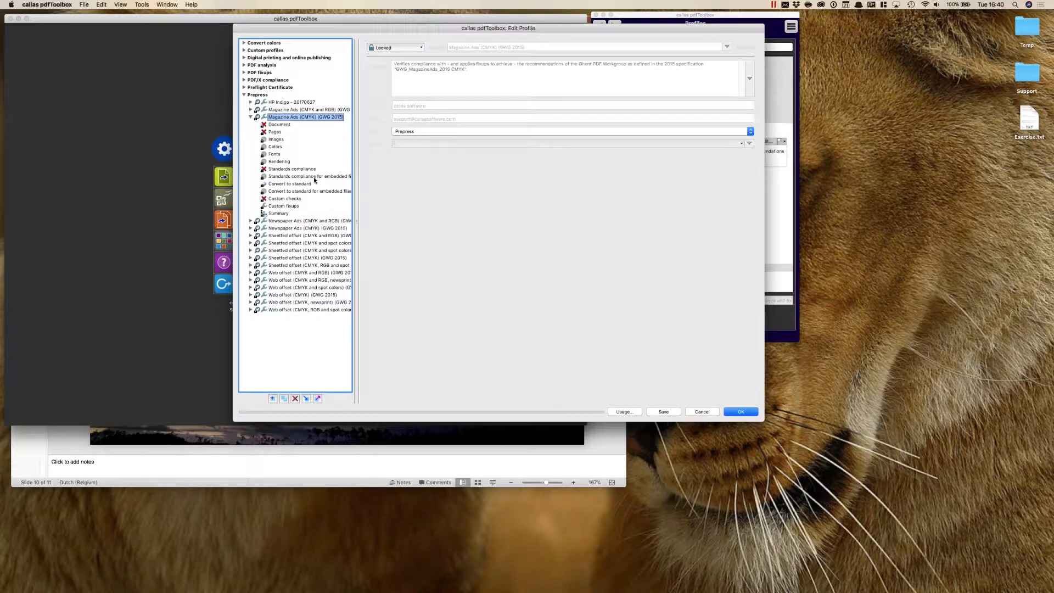
# - Unlock the profile to examine its Standards compliance and Convert to standard settings, and close it without saving
pyautogui.click(307, 170)
pyautogui.click(392, 48)
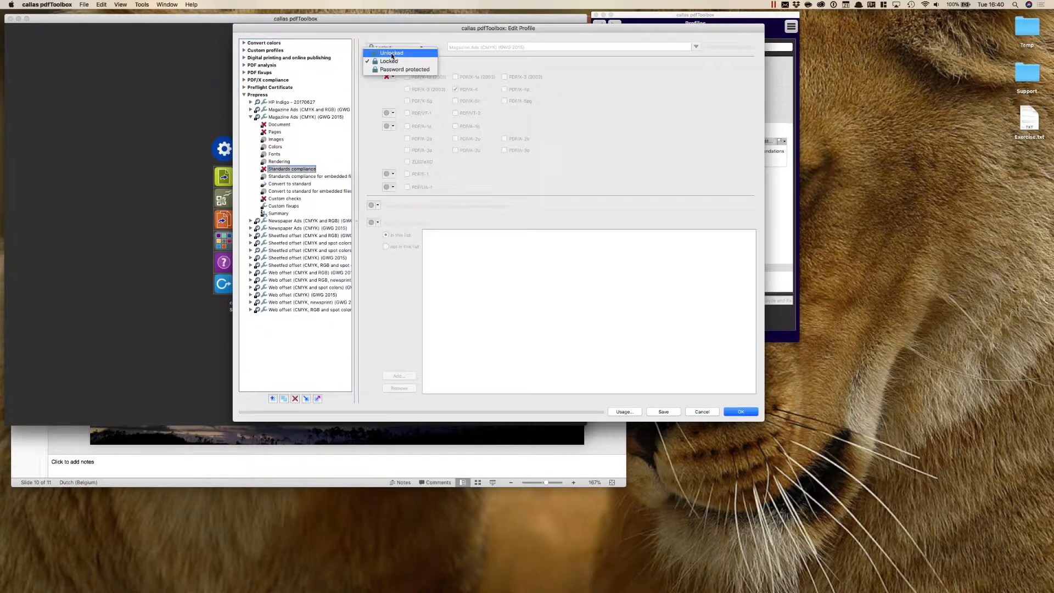
pyautogui.click(385, 57)
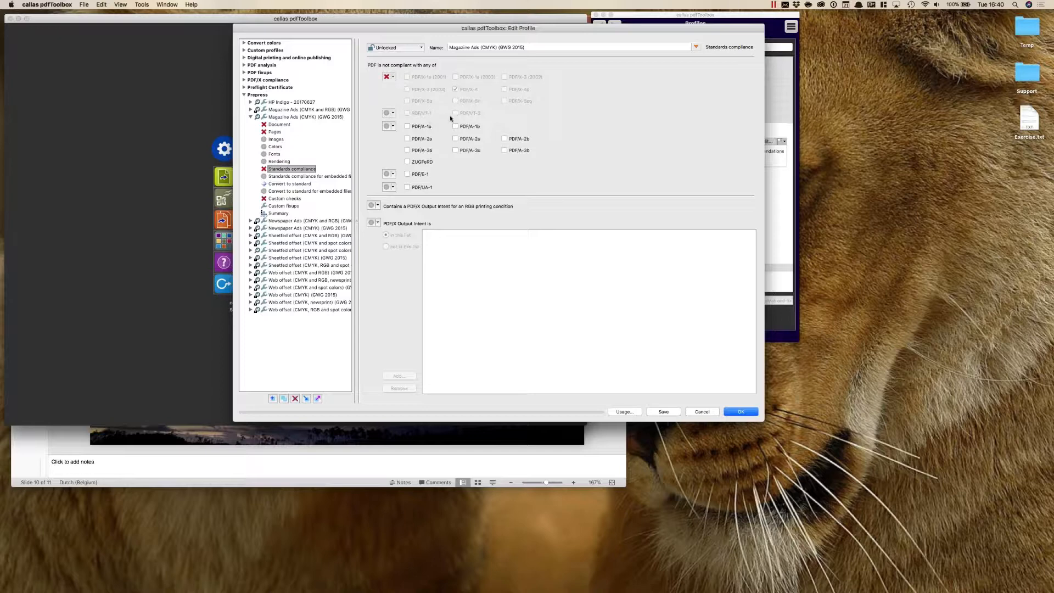
pyautogui.click(298, 186)
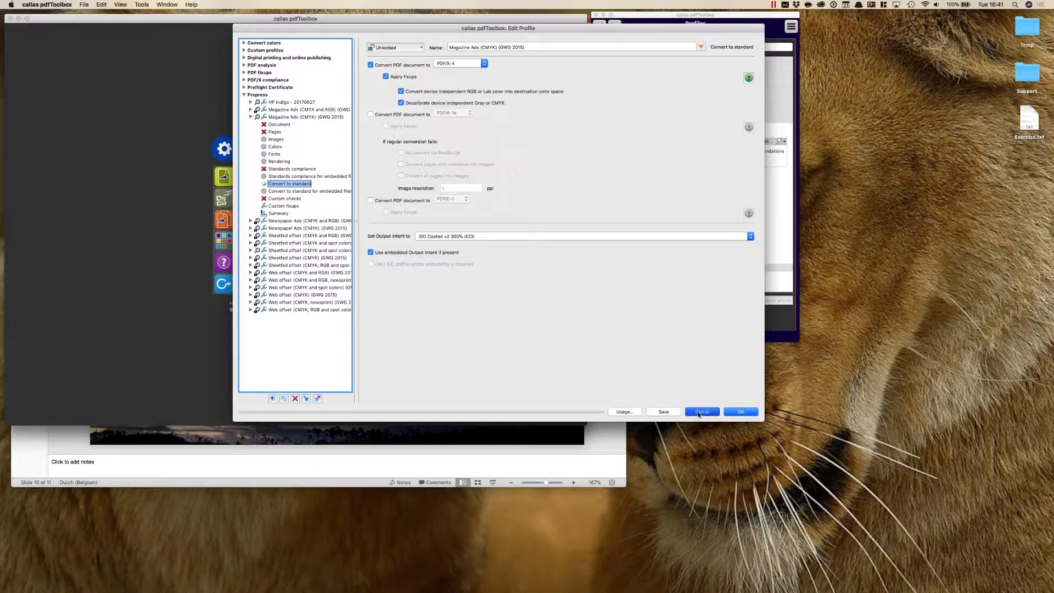
pyautogui.click(702, 412)
pyautogui.click(555, 242)
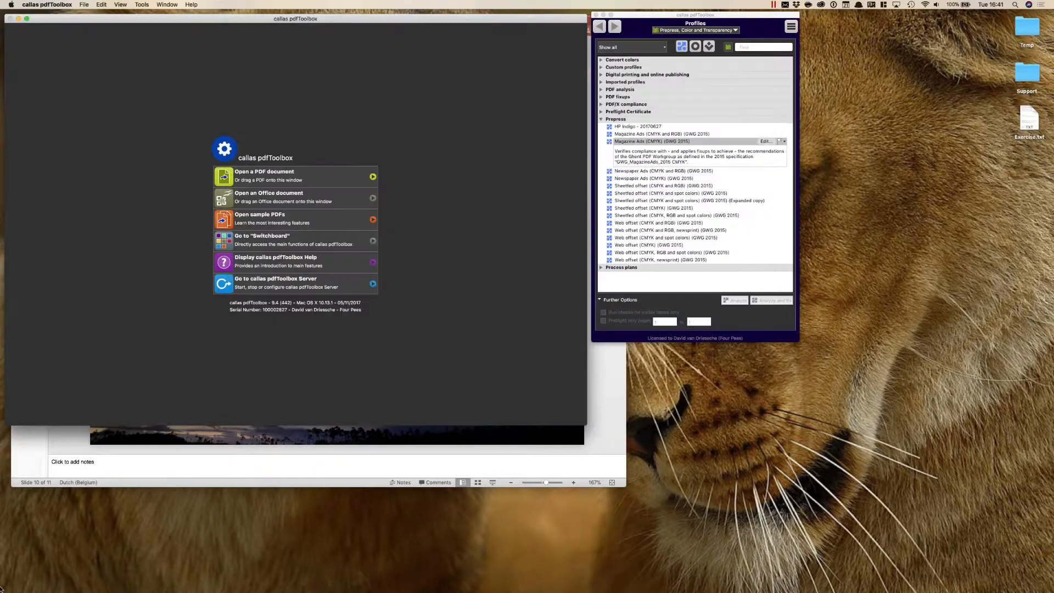
# - Open Fielm_Der_Landbote_ET2508.pdf from the Common folder in pdfToolbox and move the Finder window aside
pyautogui.click(15, 555)
pyautogui.moveTo(137, 453)
pyautogui.moveTo(216, 463)
pyautogui.click(286, 464)
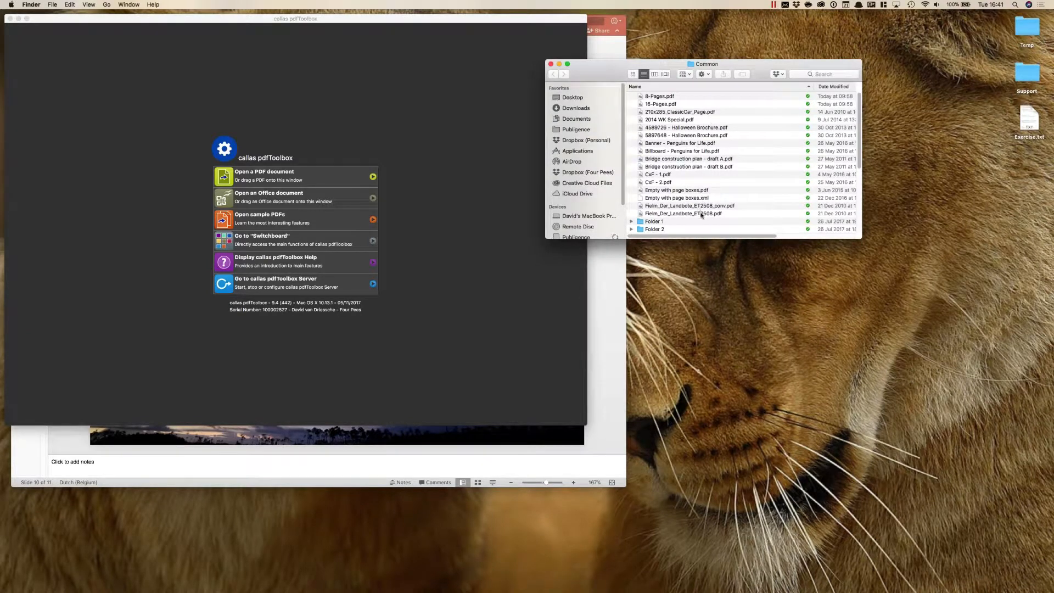
pyautogui.moveTo(701, 213); pyautogui.dragTo(505, 165)
pyautogui.moveTo(608, 67); pyautogui.dragTo(711, 74)
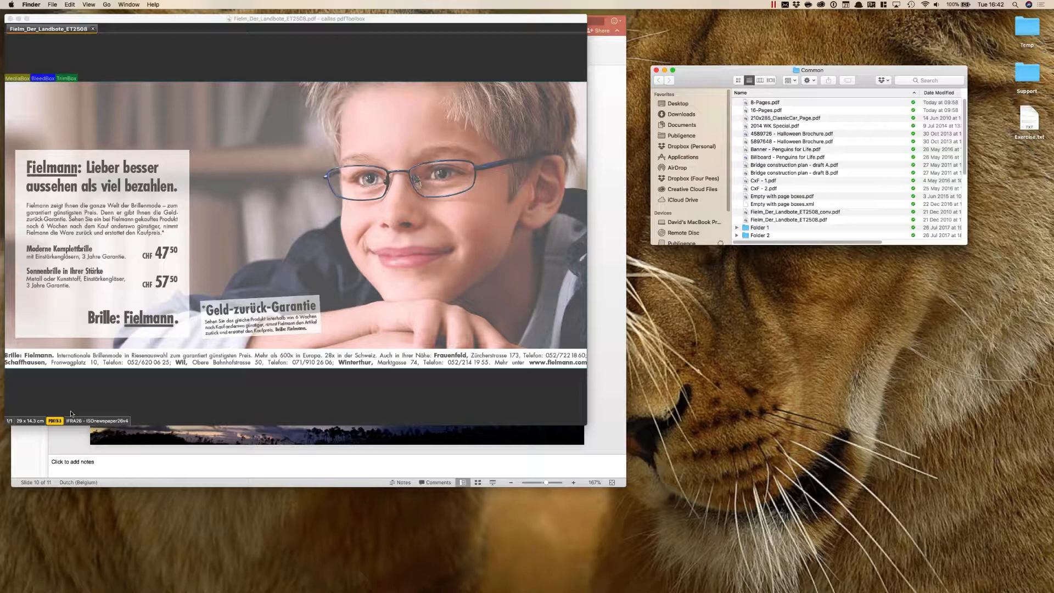
# - Reopen the Magazine Ads (CMYK) (GWG 2015) profile to review its Standards compliance settings, cancel the editor and return to the open PDF
pyautogui.click(357, 114)
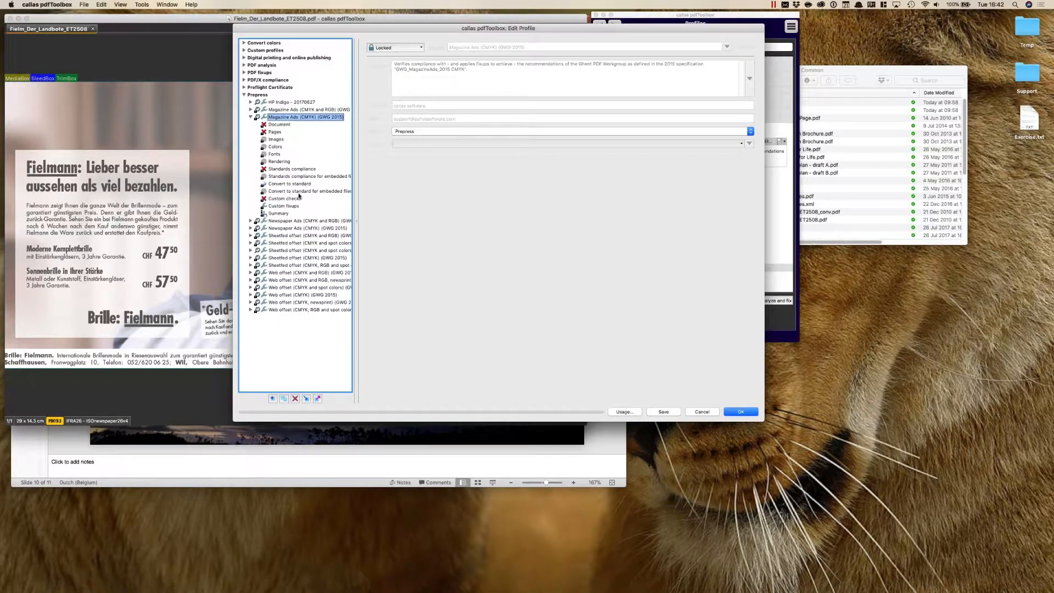
pyautogui.click(296, 170)
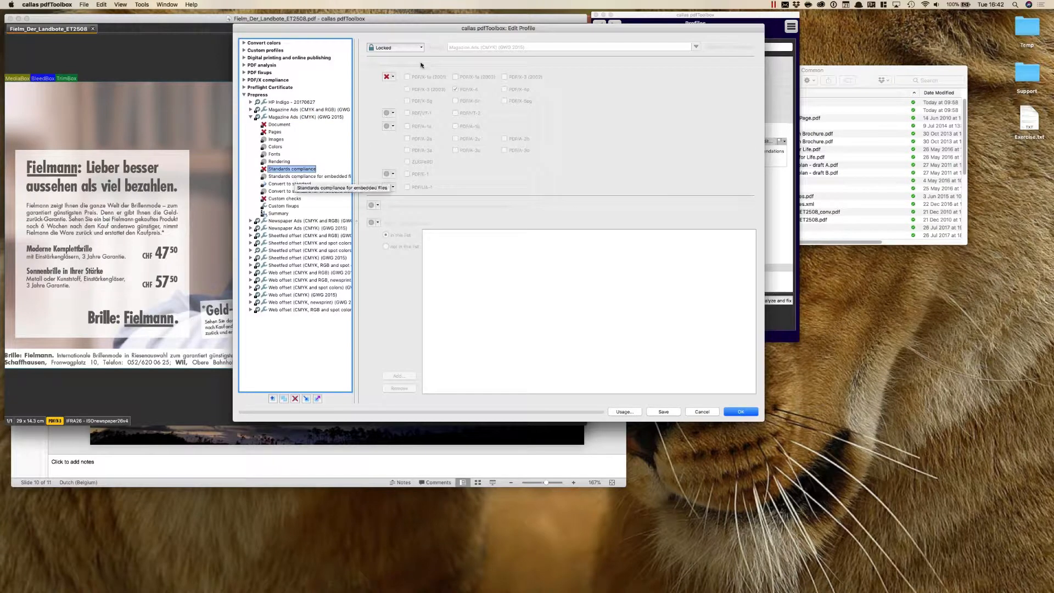
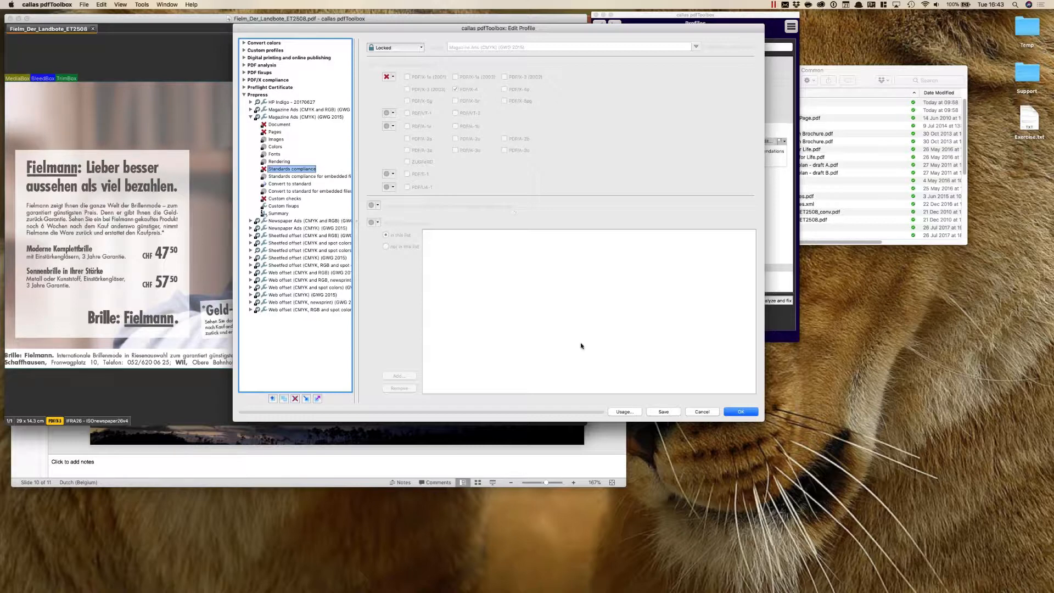
pyautogui.click(700, 412)
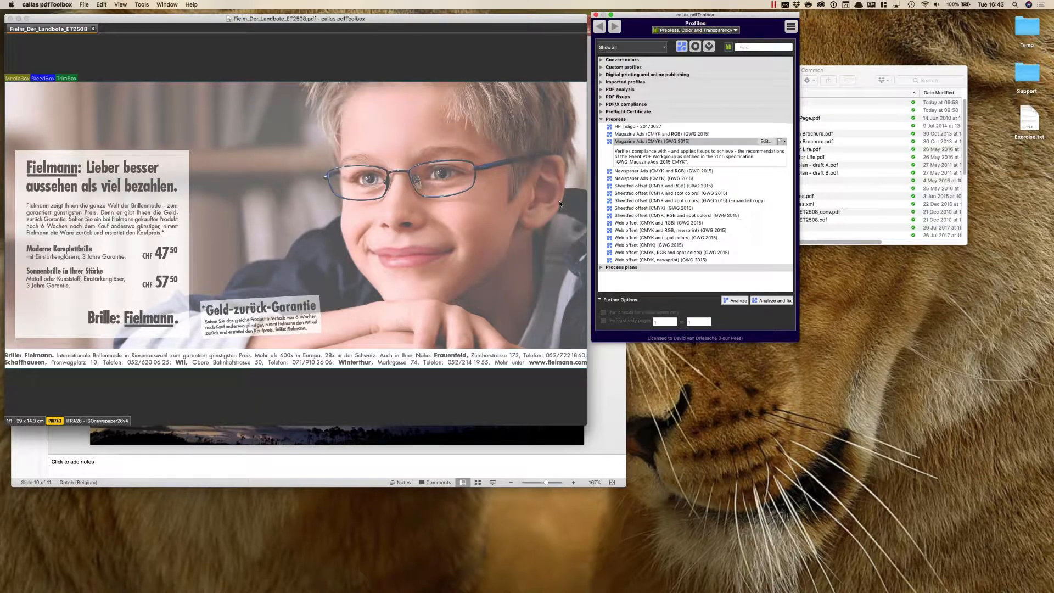
pyautogui.click(389, 251)
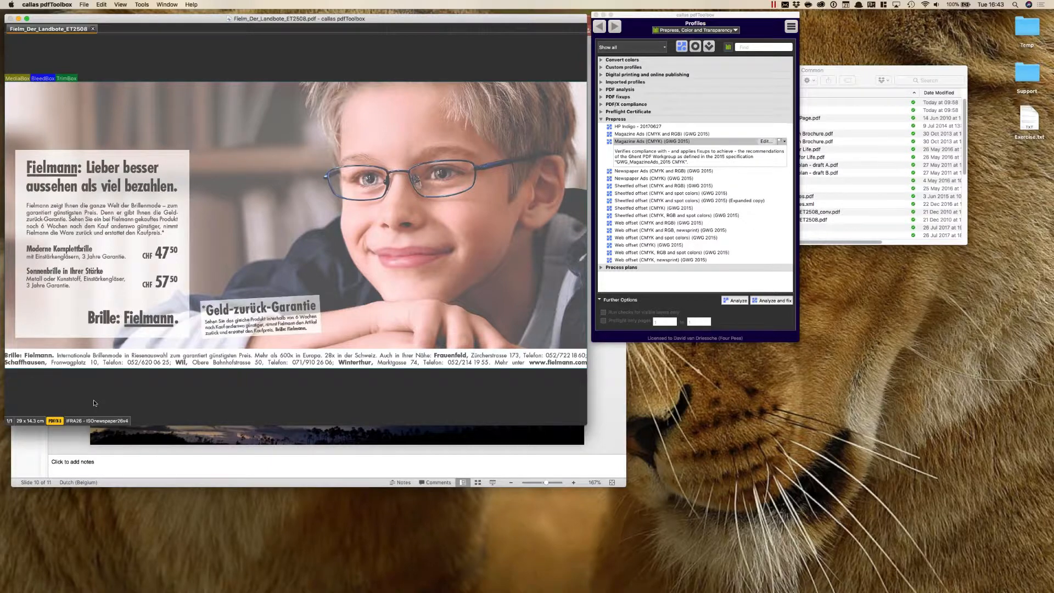
# - Switch to PowerPoint to check the remaining topics on the "Tips & tricks" slide, and return to pdfToolbox
pyautogui.press('super+Tab')
pyautogui.press('super+Tab')
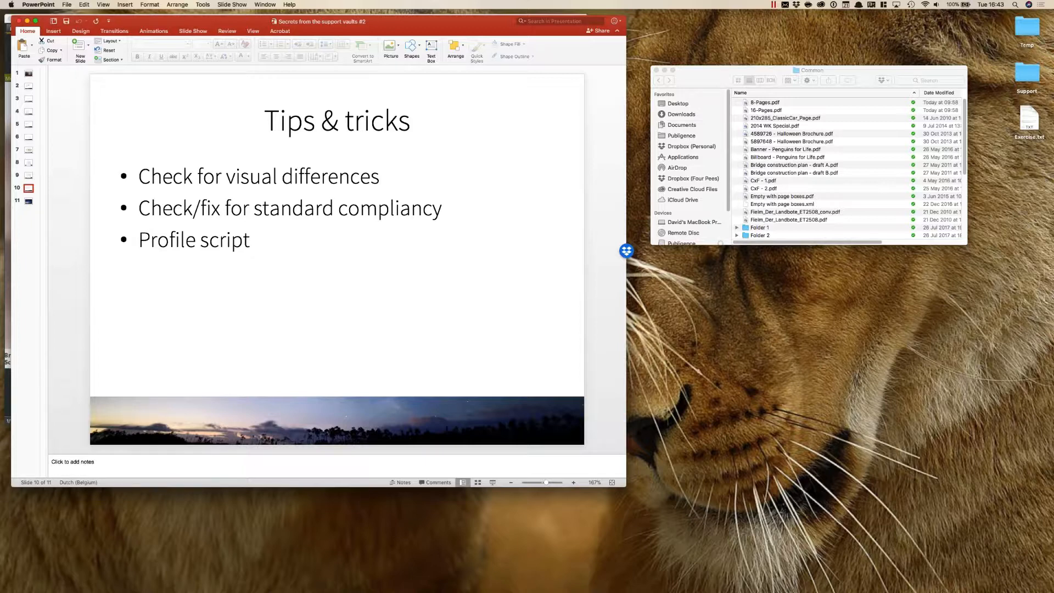
pyautogui.press('super+Tab')
pyautogui.press('super+Tab')
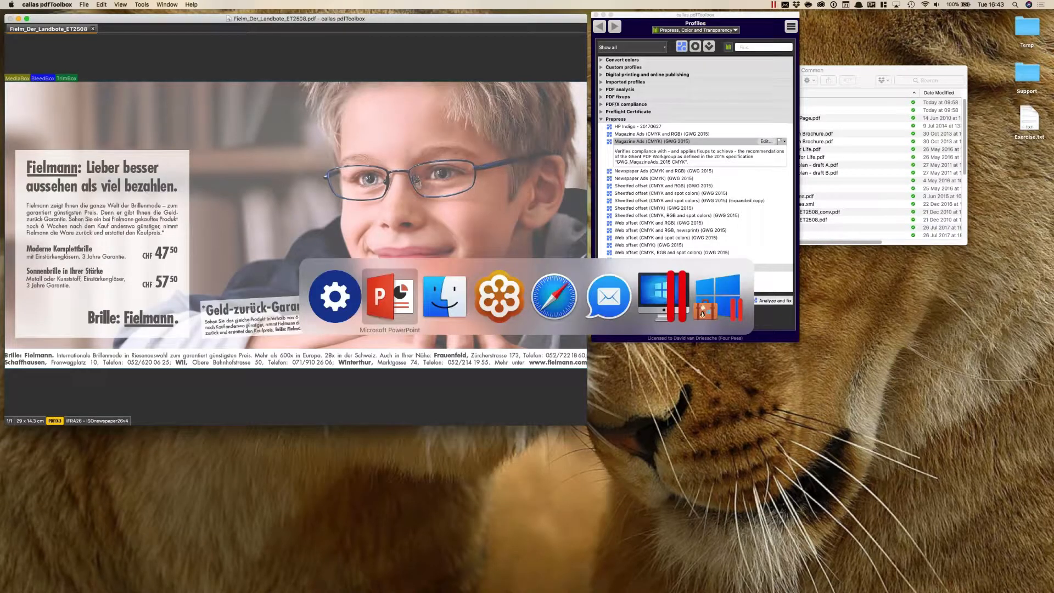
pyautogui.press('super+shift+Tab')
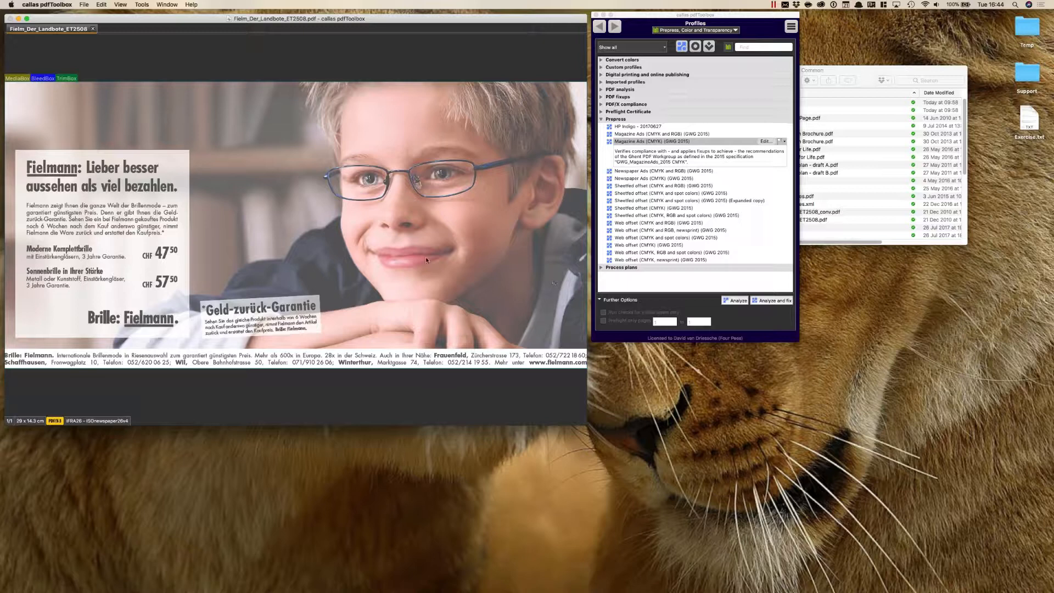
# - Open the Magazine Ads (CMYK) (GWG 2015) profile for editing and look through its Custom fixups, Custom checks and general information
pyautogui.click(766, 141)
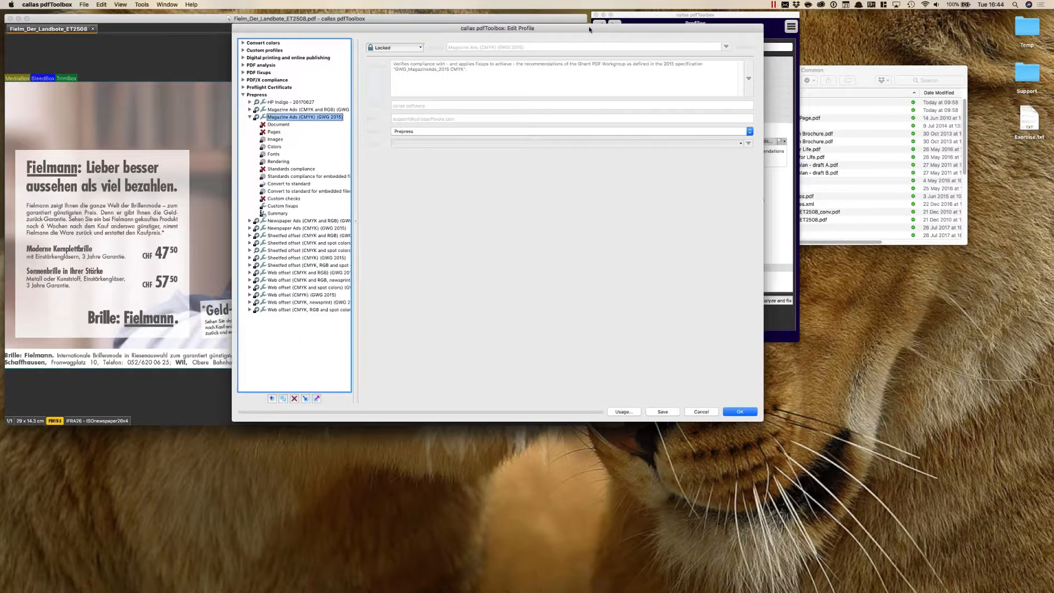
pyautogui.moveTo(590, 29); pyautogui.dragTo(533, 31)
pyautogui.click(238, 207)
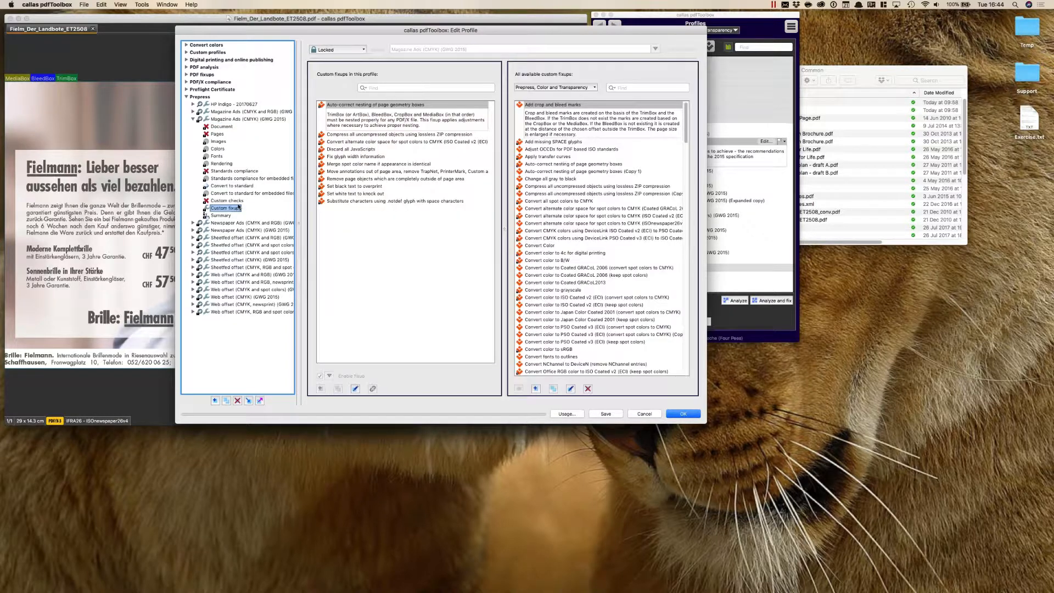
pyautogui.click(237, 200)
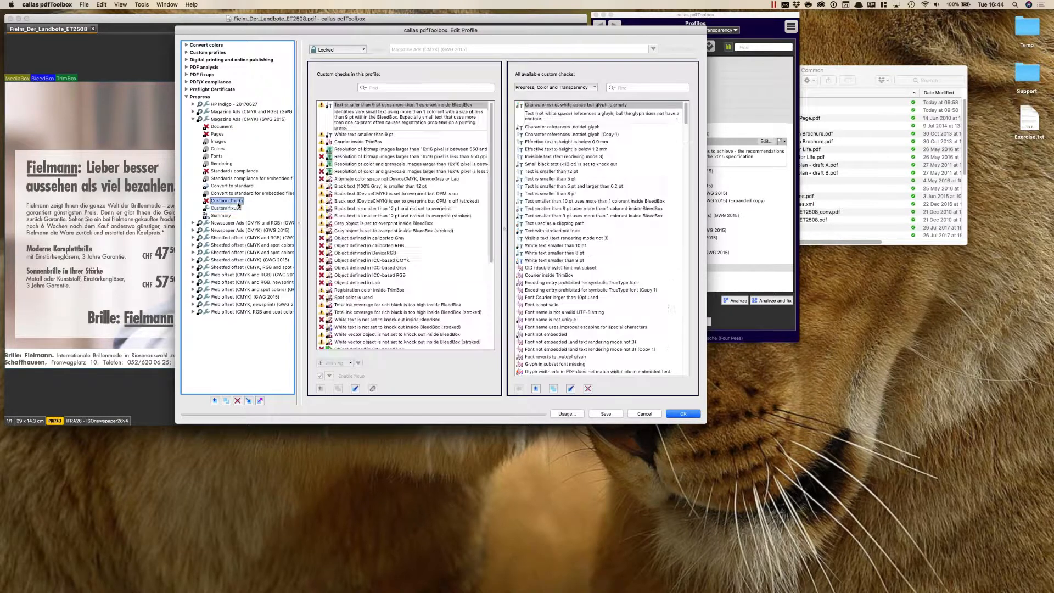
pyautogui.click(235, 119)
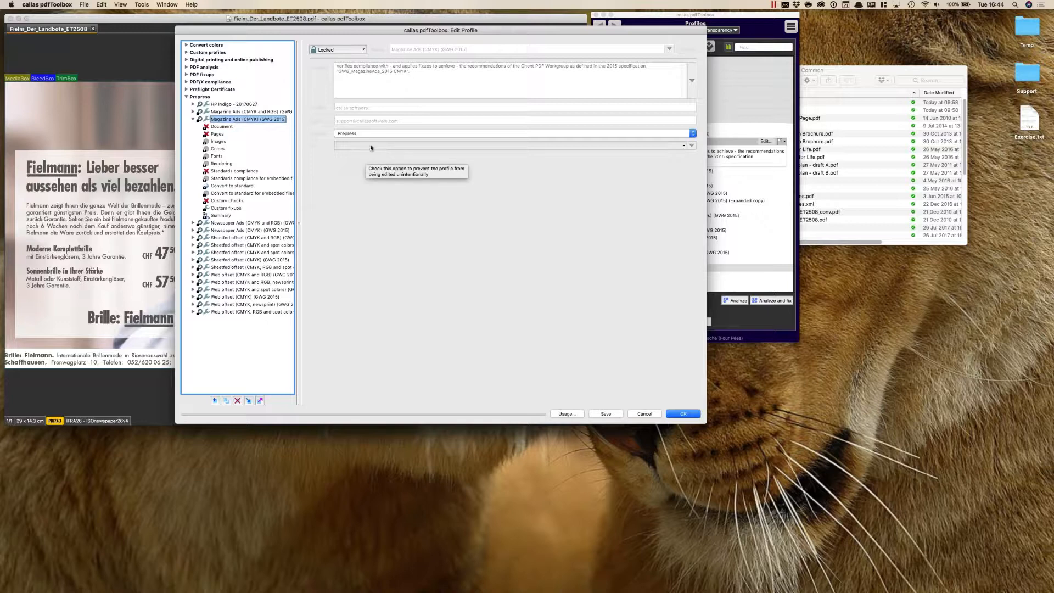
# - Unlock the Magazine Ads (CMYK) (GWG 2015) profile, try attaching a new script containing app.vars.message = "Hello";, and cancel the profile edits
pyautogui.click(338, 49)
pyautogui.click(332, 57)
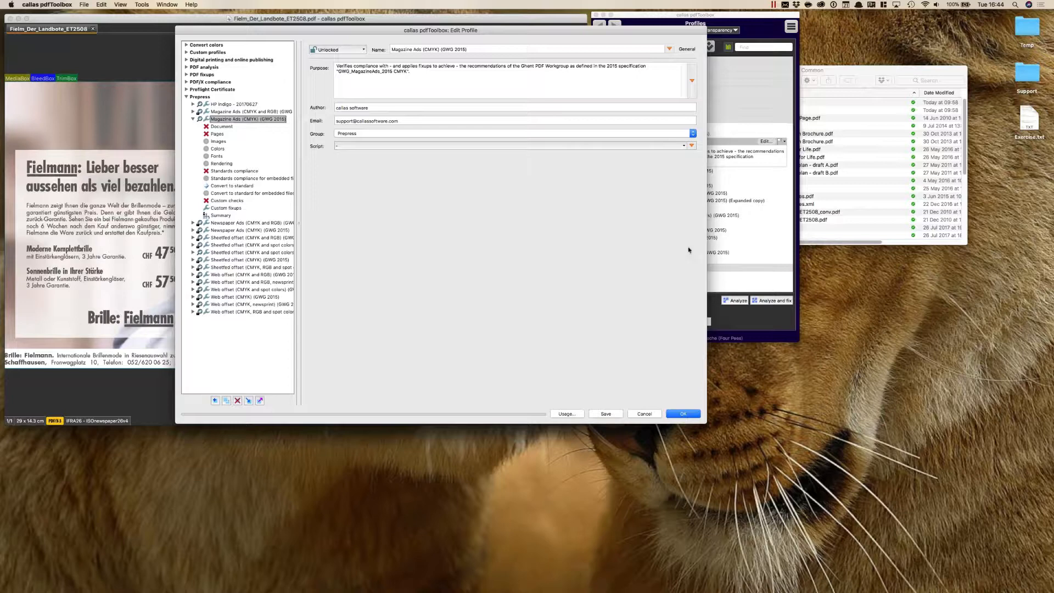
pyautogui.click(691, 146)
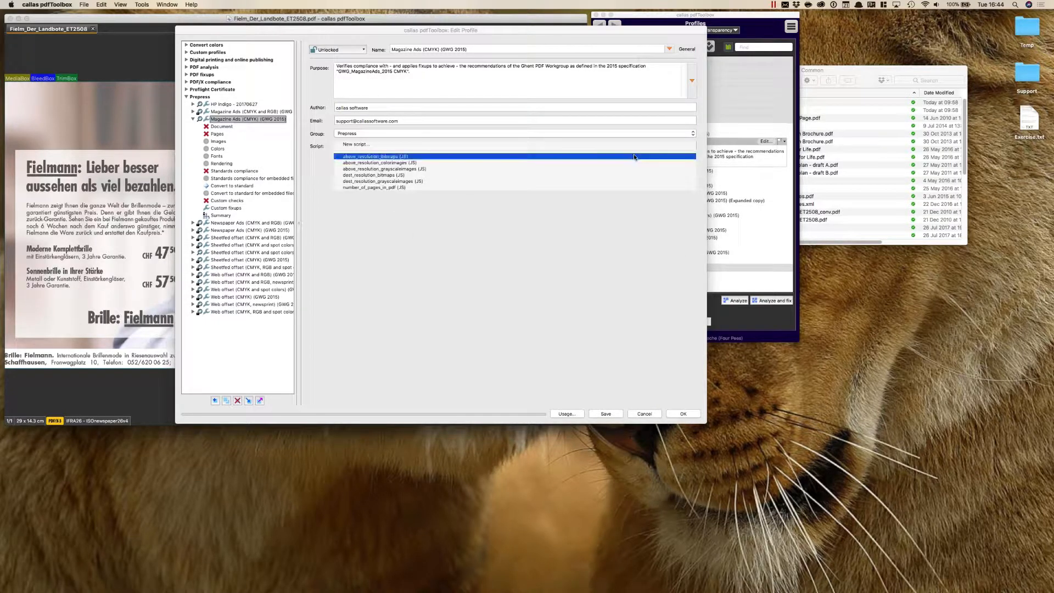
pyautogui.click(634, 145)
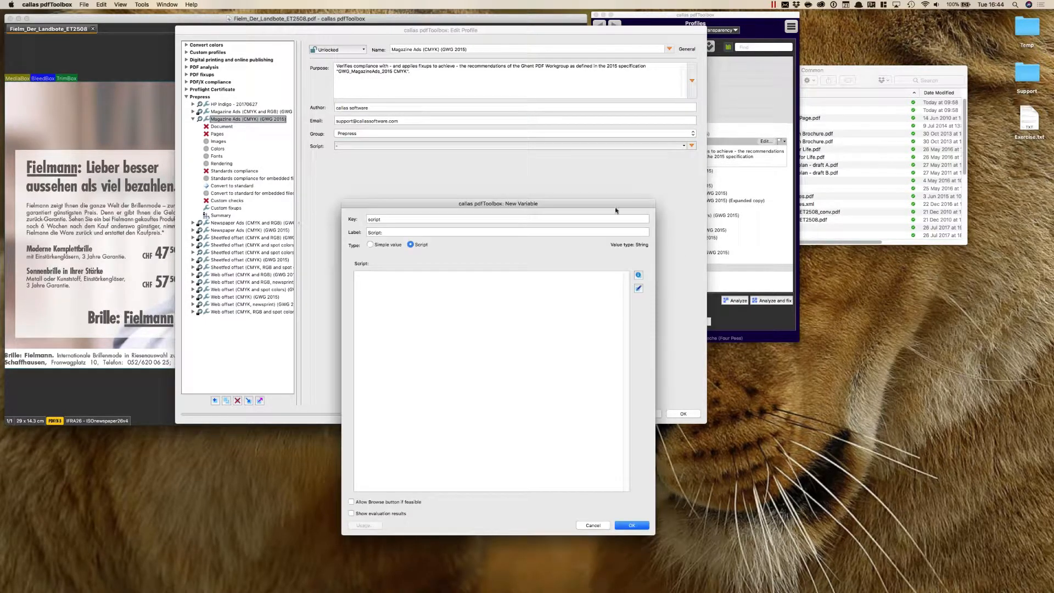
pyautogui.click(646, 240)
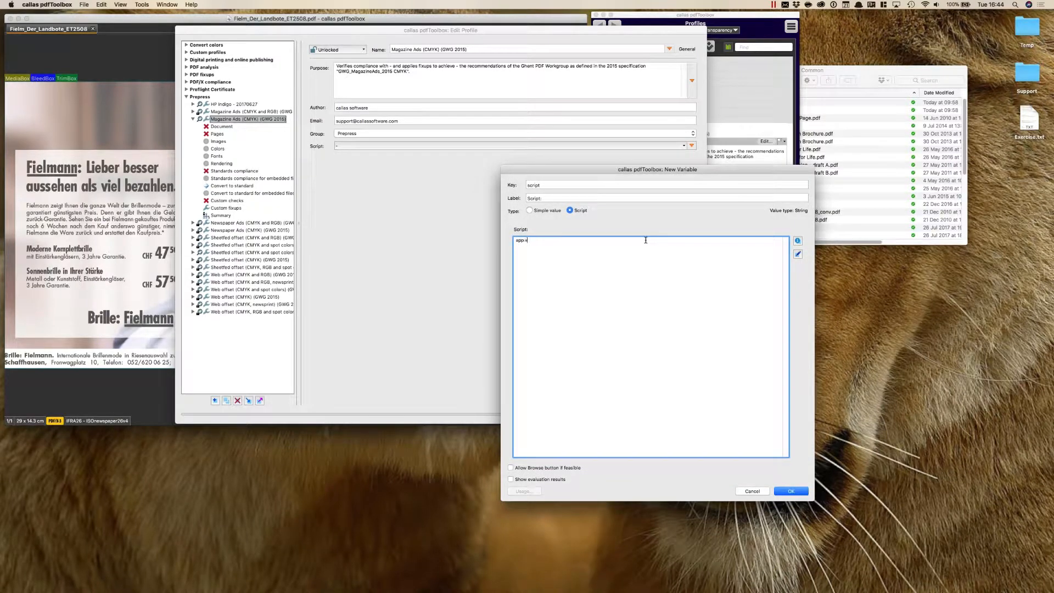
pyautogui.write('app.vars.message = "Hello";')
pyautogui.click(806, 490)
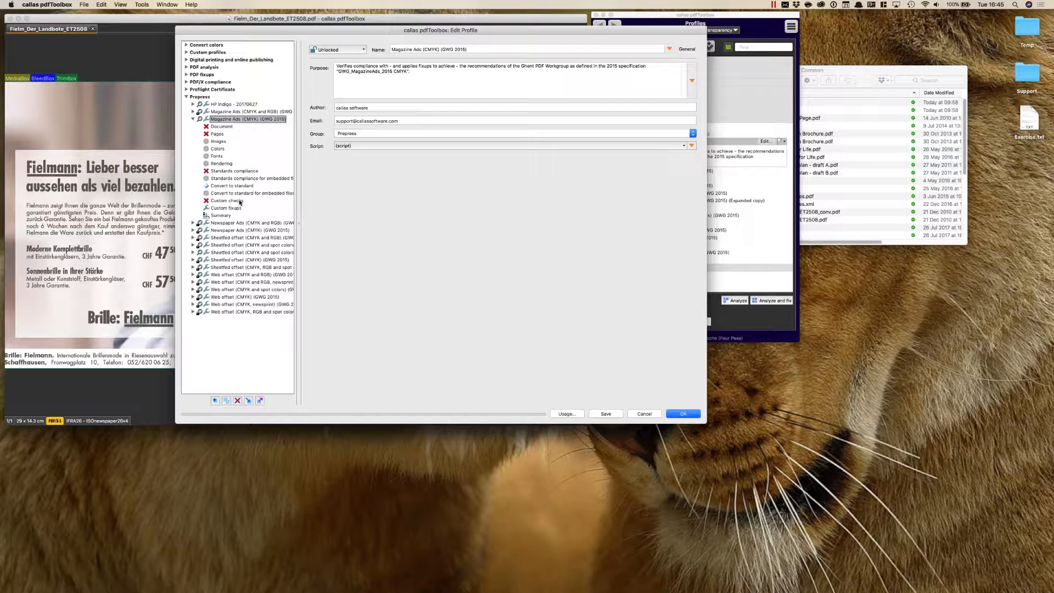
pyautogui.click(657, 413)
pyautogui.click(495, 244)
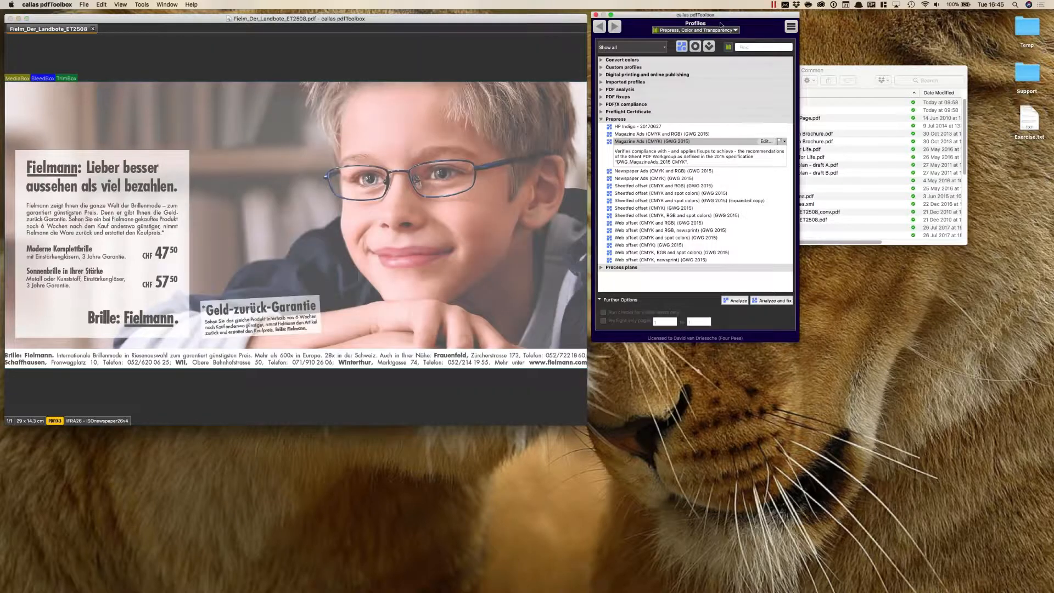
# - Switch to the GWG profile library and open the Digital Large Format (CMYK, RGB) (GWG 2015) profile for editing
pyautogui.click(715, 30)
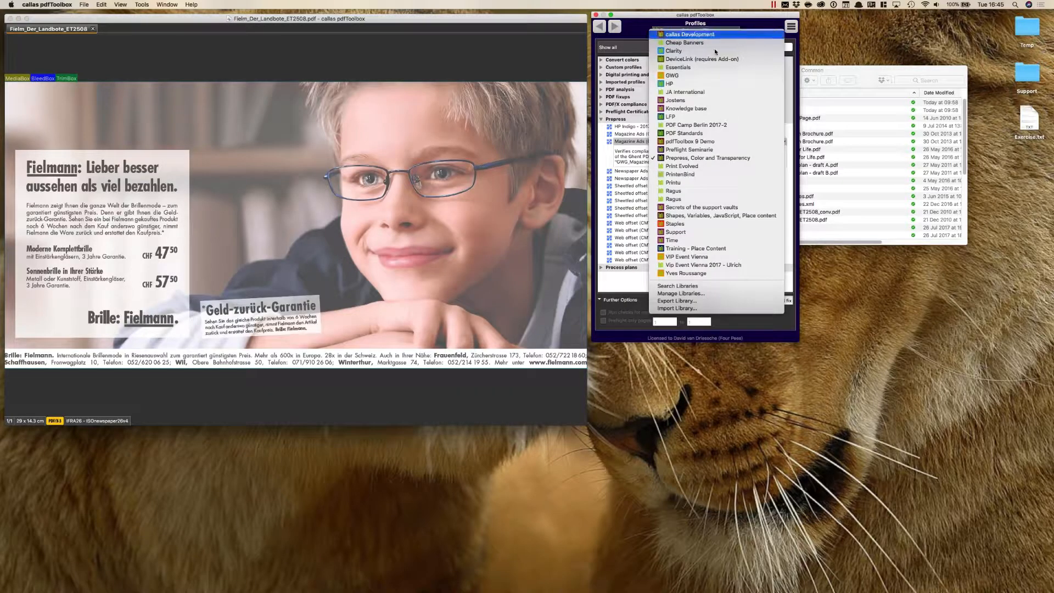
pyautogui.click(716, 79)
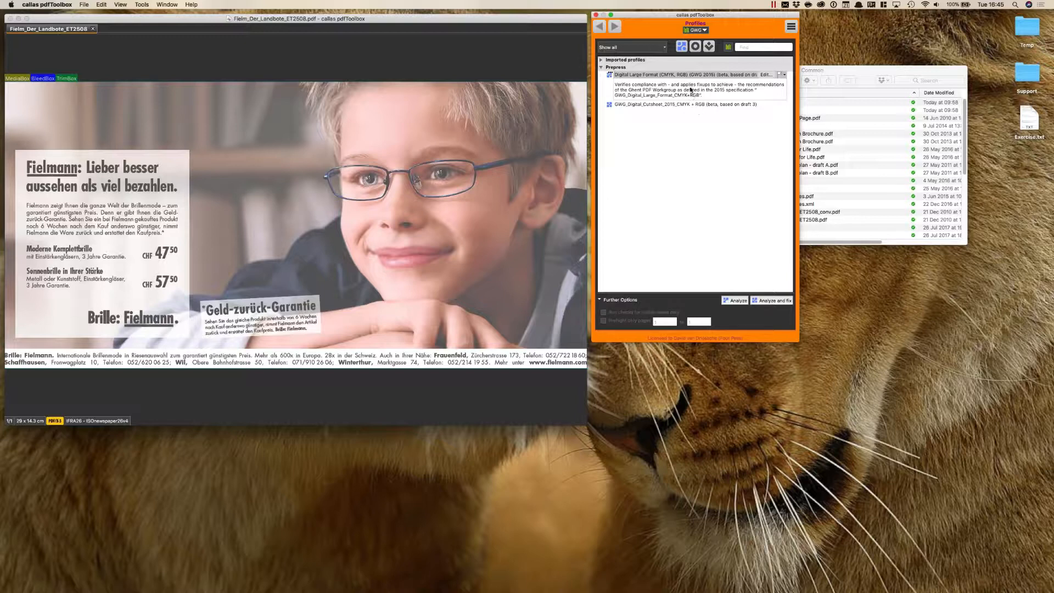
pyautogui.click(657, 76)
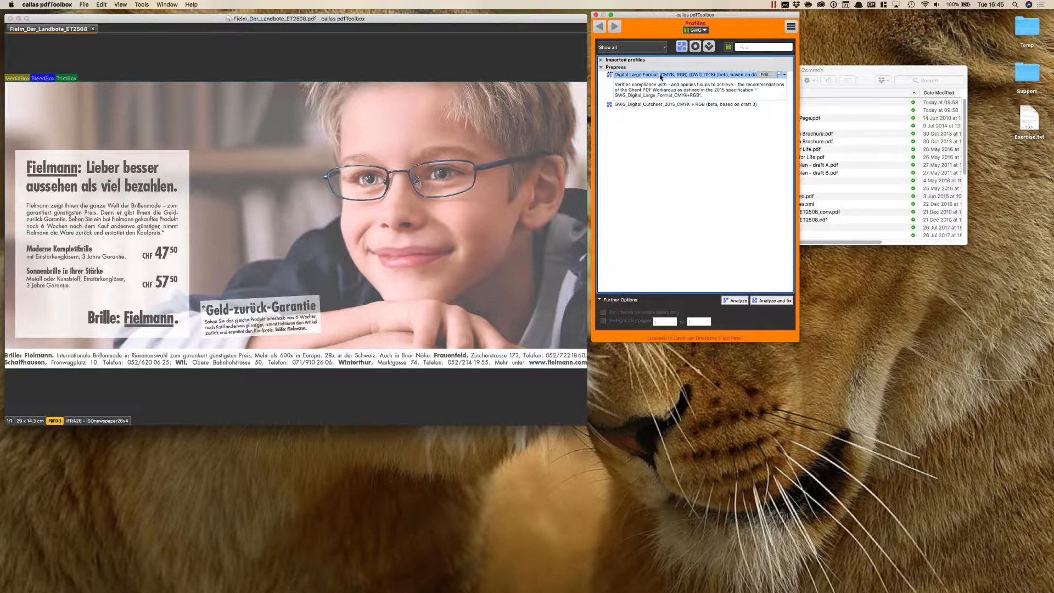
pyautogui.click(766, 75)
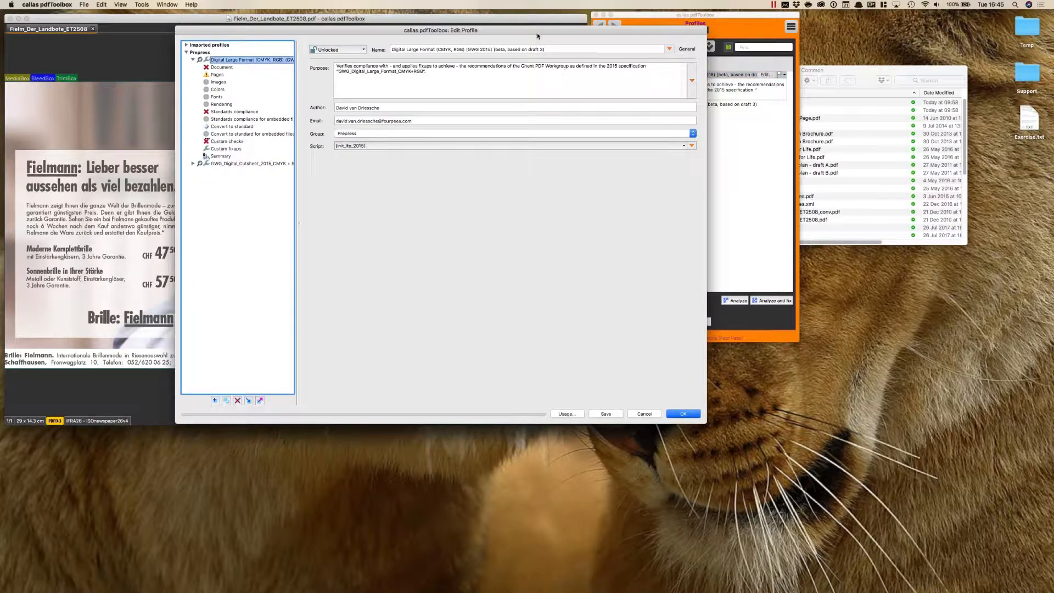
pyautogui.moveTo(533, 31); pyautogui.dragTo(519, 77)
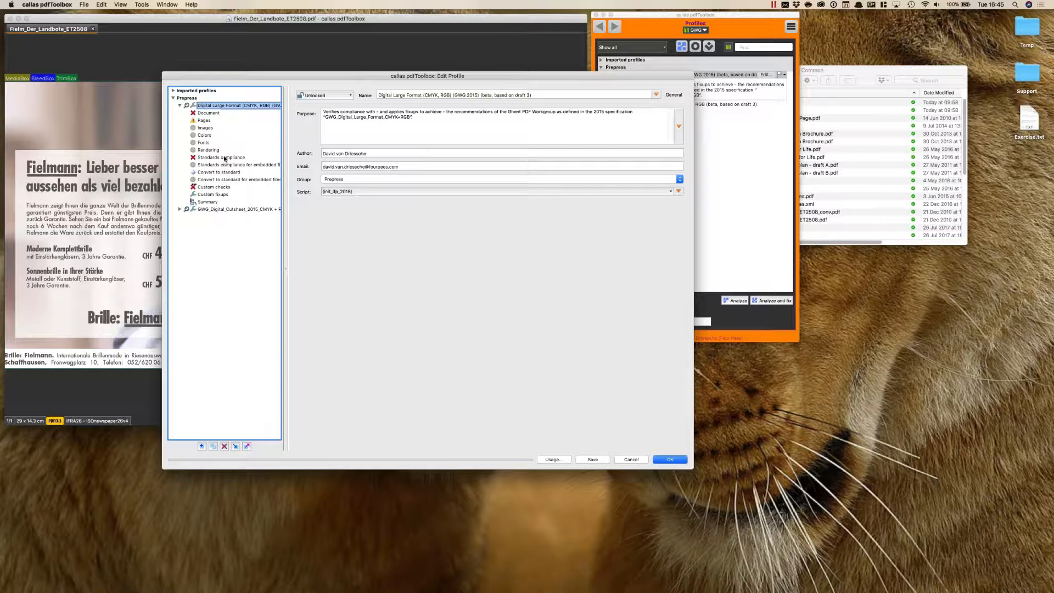
# - Look through the Digital Large Format profile's Custom checks and Custom fixups, and return to its general information
pyautogui.click(214, 187)
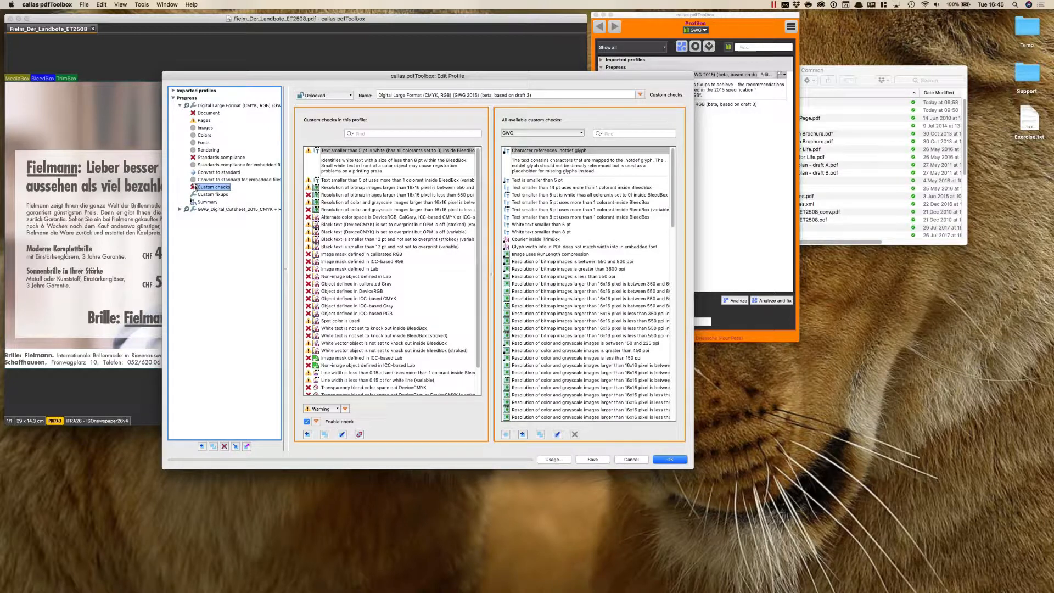
pyautogui.click(220, 195)
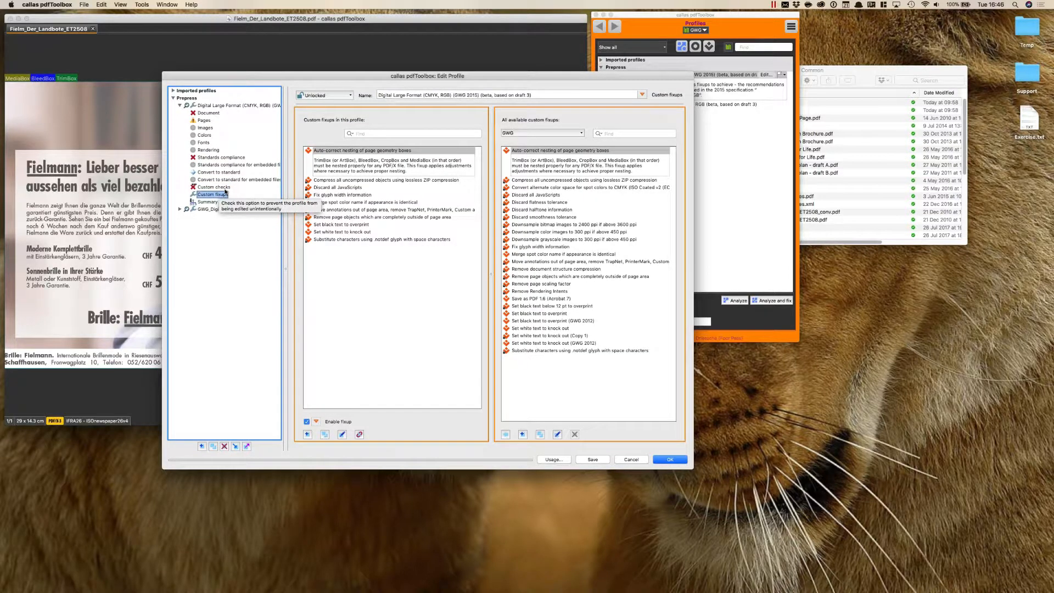
pyautogui.click(225, 189)
pyautogui.click(227, 106)
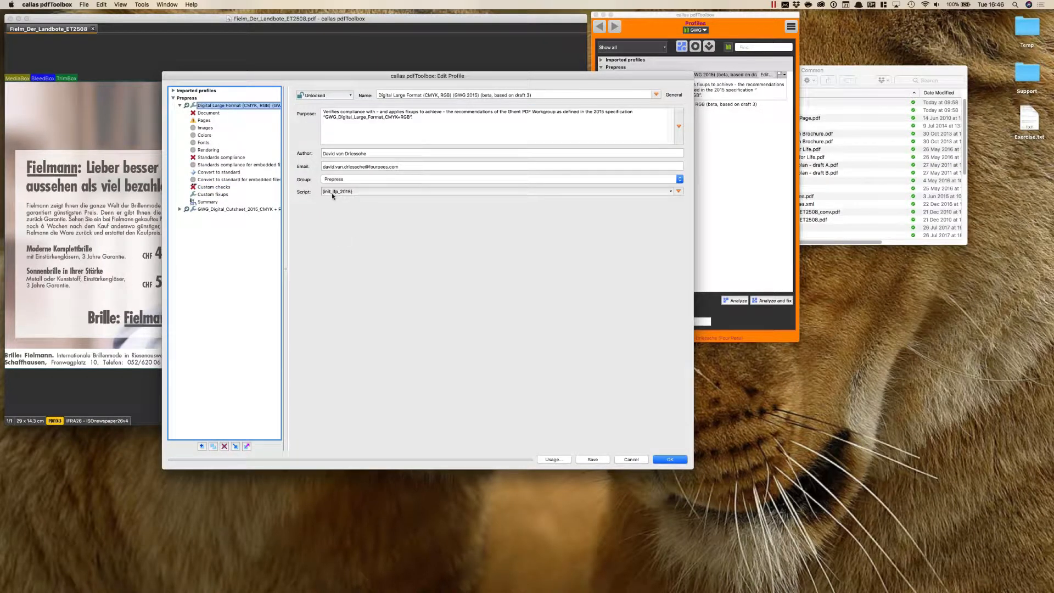
# - Open the profile's init_lfp_2015 script, examine its required variables and threshold calculations, and close it without changes
pyautogui.click(679, 192)
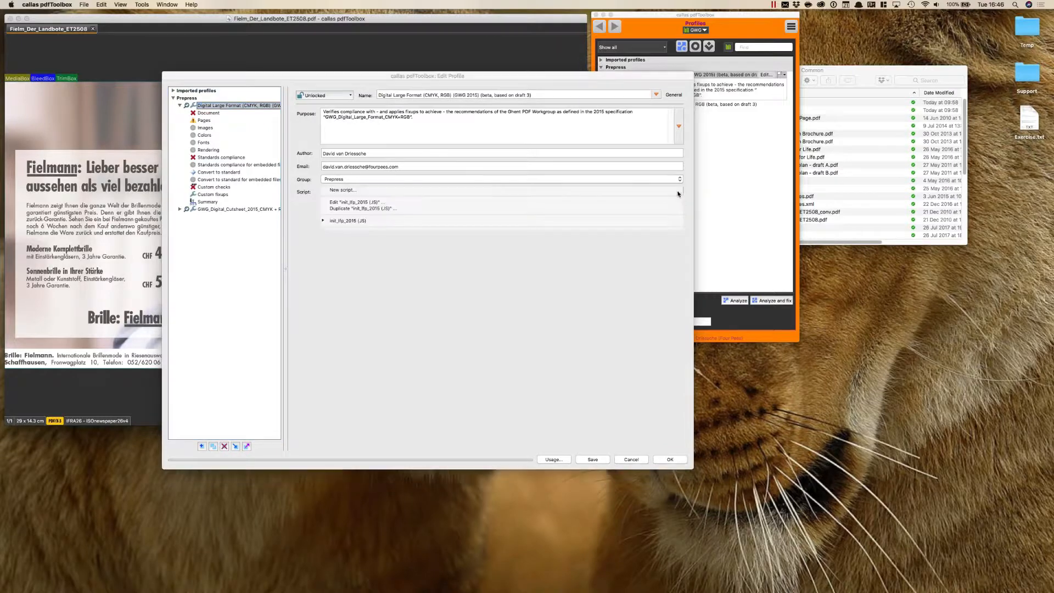
pyautogui.click(660, 203)
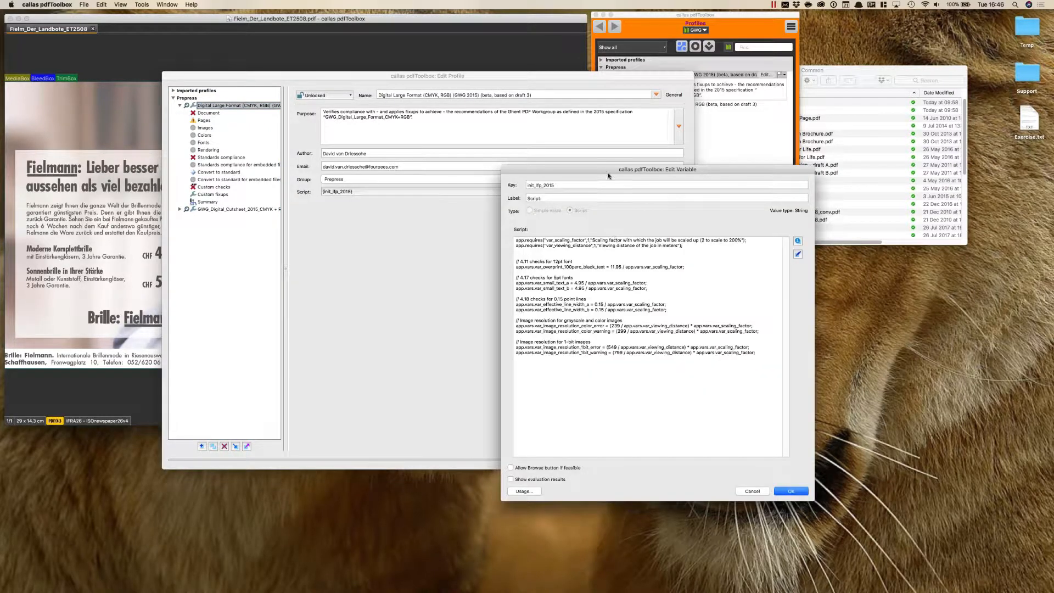
pyautogui.moveTo(609, 177); pyautogui.dragTo(372, 42)
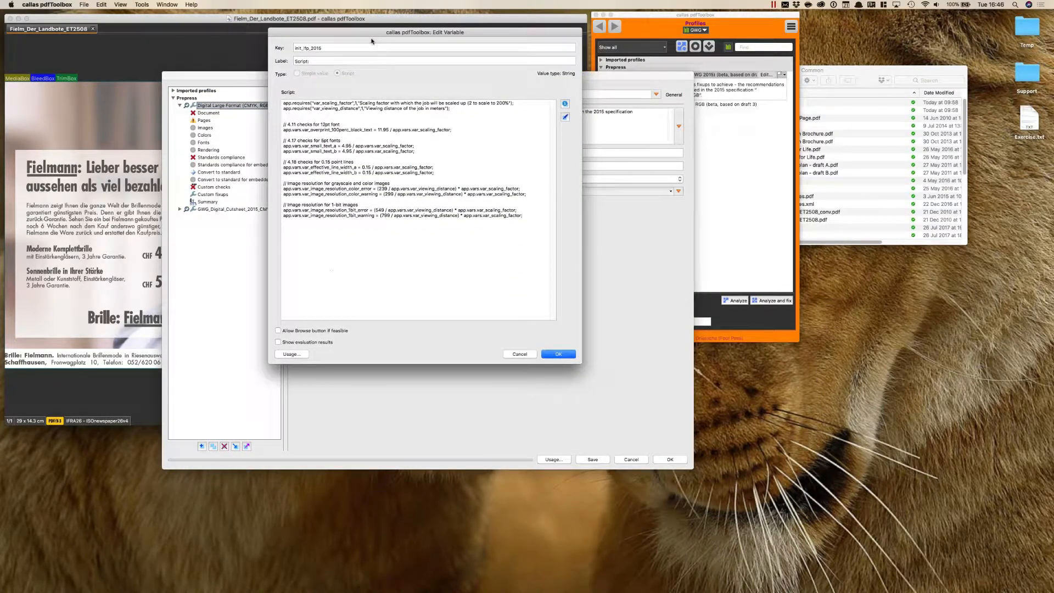
pyautogui.click(333, 104)
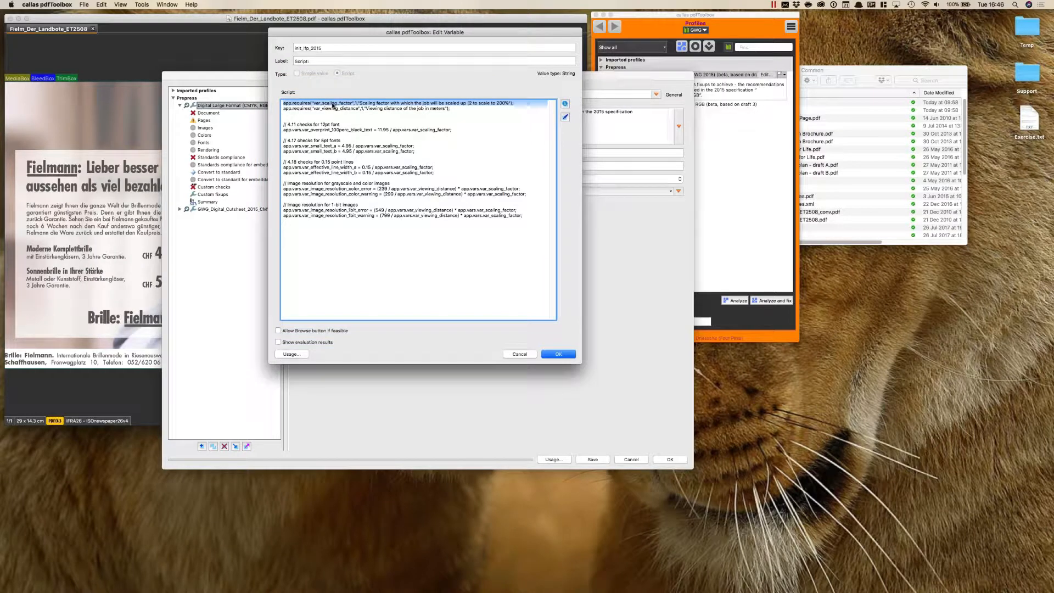
pyautogui.click(453, 109)
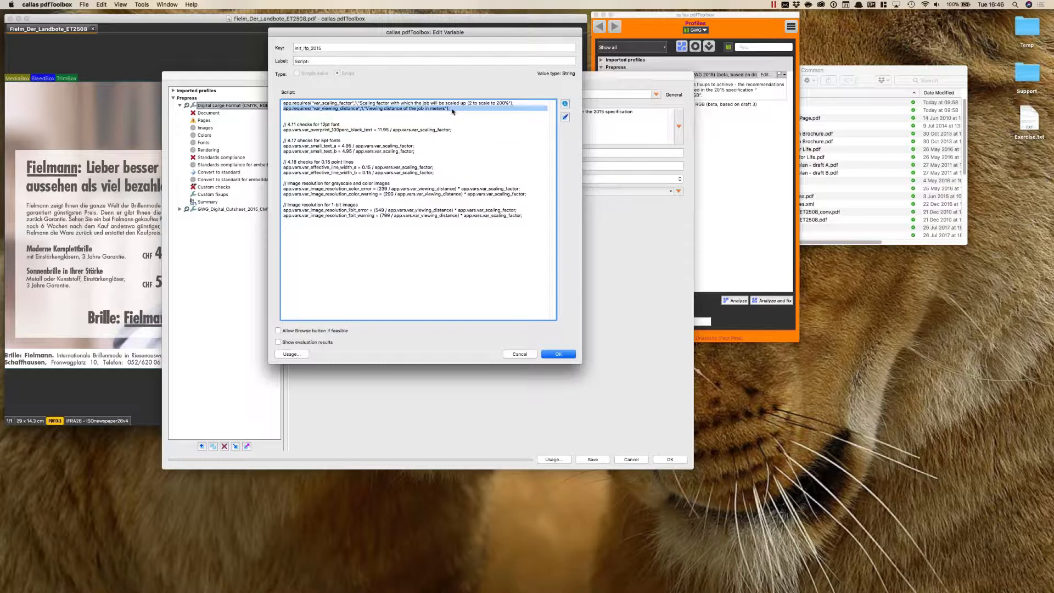
pyautogui.moveTo(281, 127); pyautogui.dragTo(278, 223)
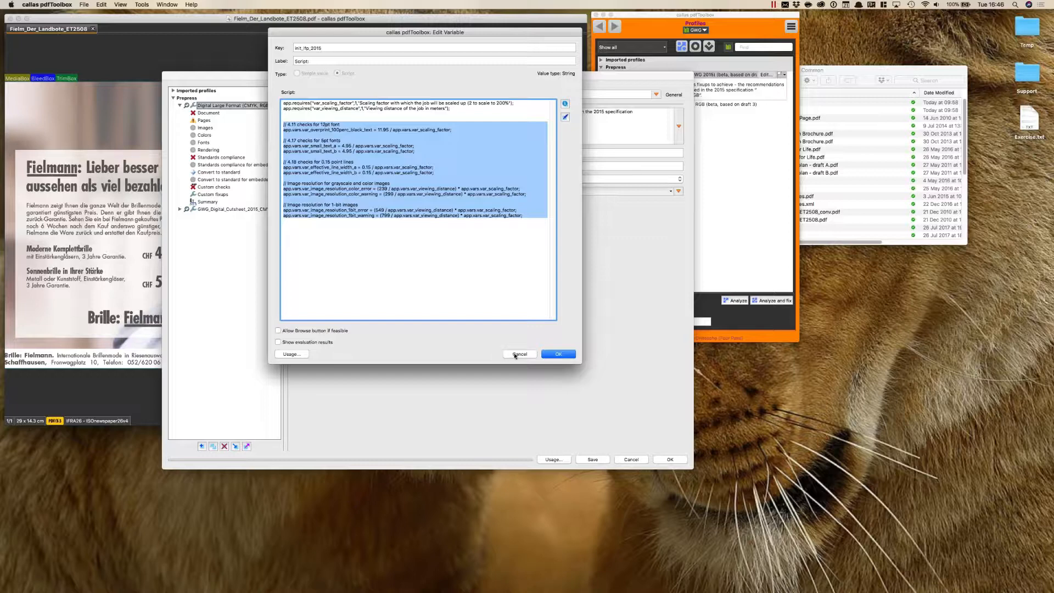
pyautogui.click(327, 172)
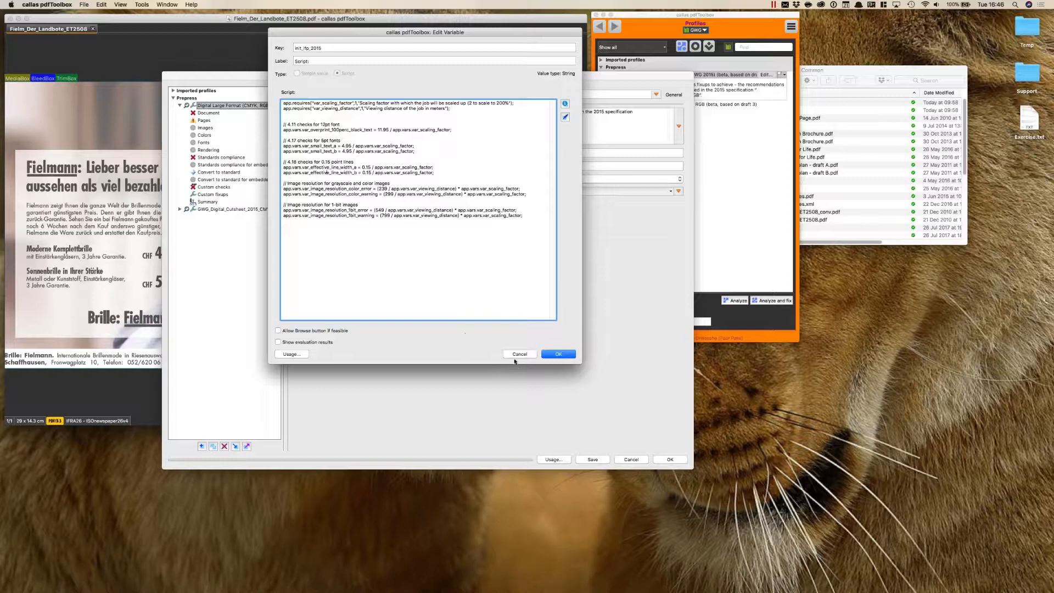
pyautogui.click(520, 355)
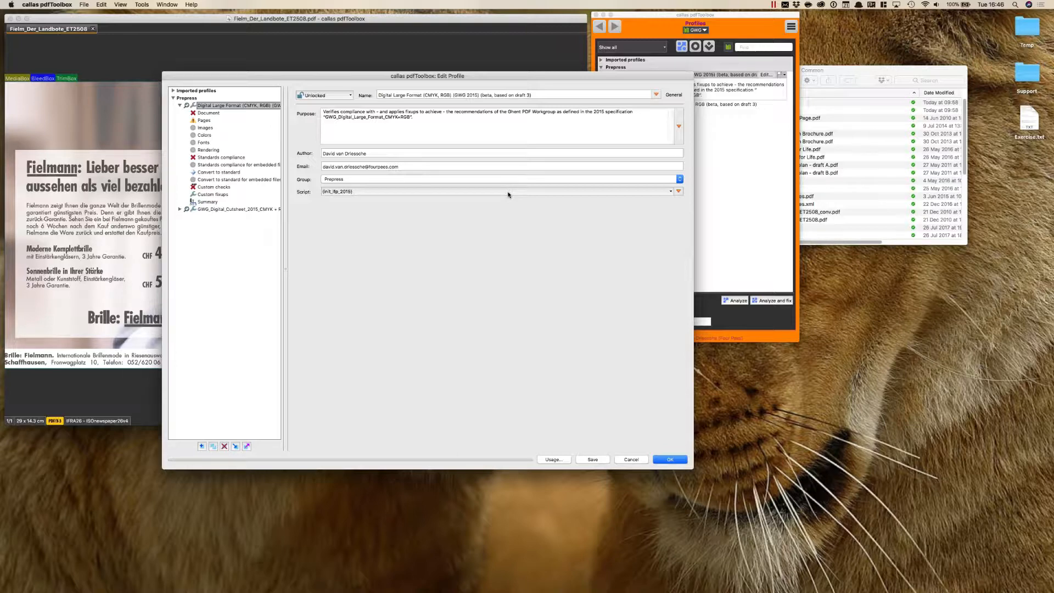
# - Inspect the image resolution variable in the custom check for bitmap images below 550 ppi, and cancel both the check and profile editors
pyautogui.click(223, 188)
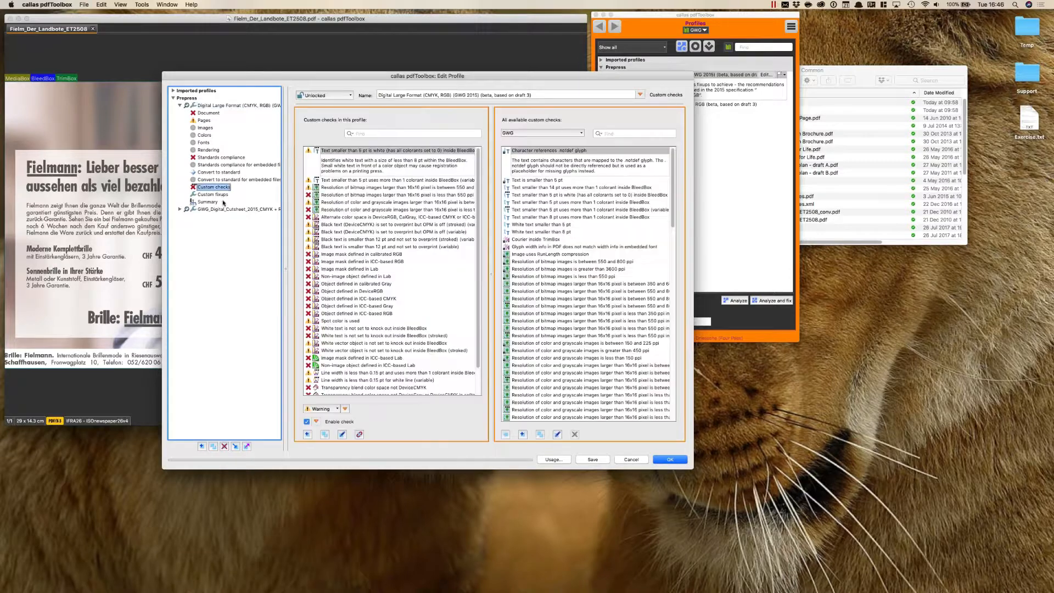
pyautogui.click(342, 196)
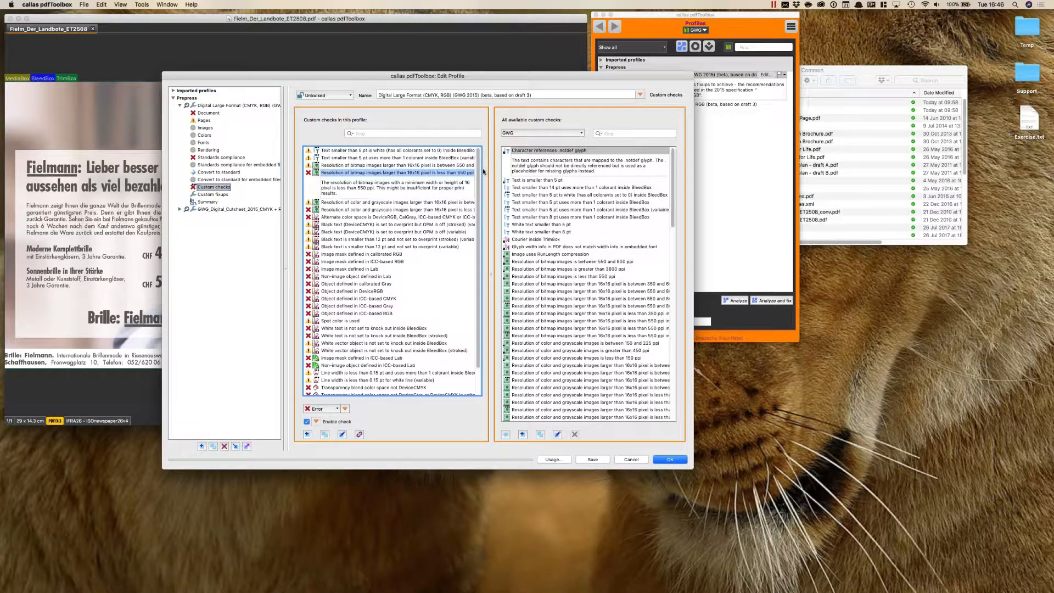
pyautogui.doubleClick(455, 175)
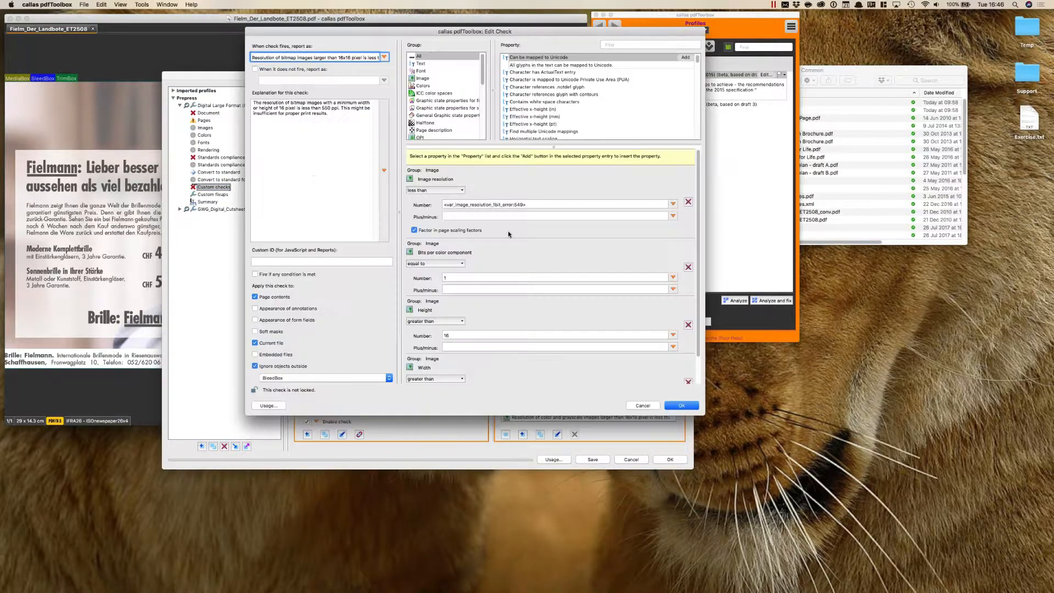
pyautogui.click(543, 205)
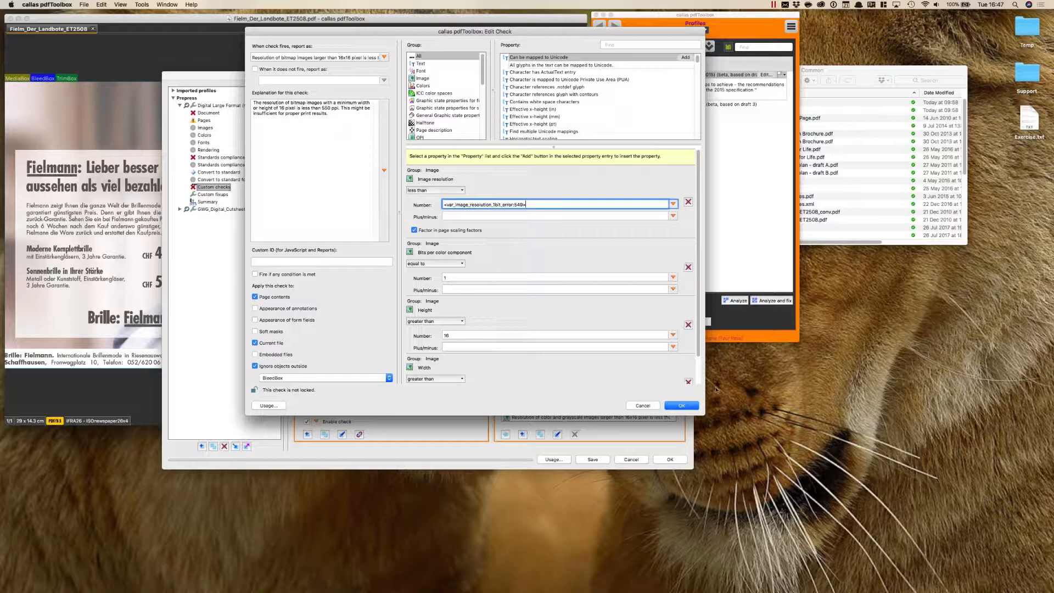
pyautogui.click(643, 405)
pyautogui.click(640, 460)
pyautogui.click(497, 215)
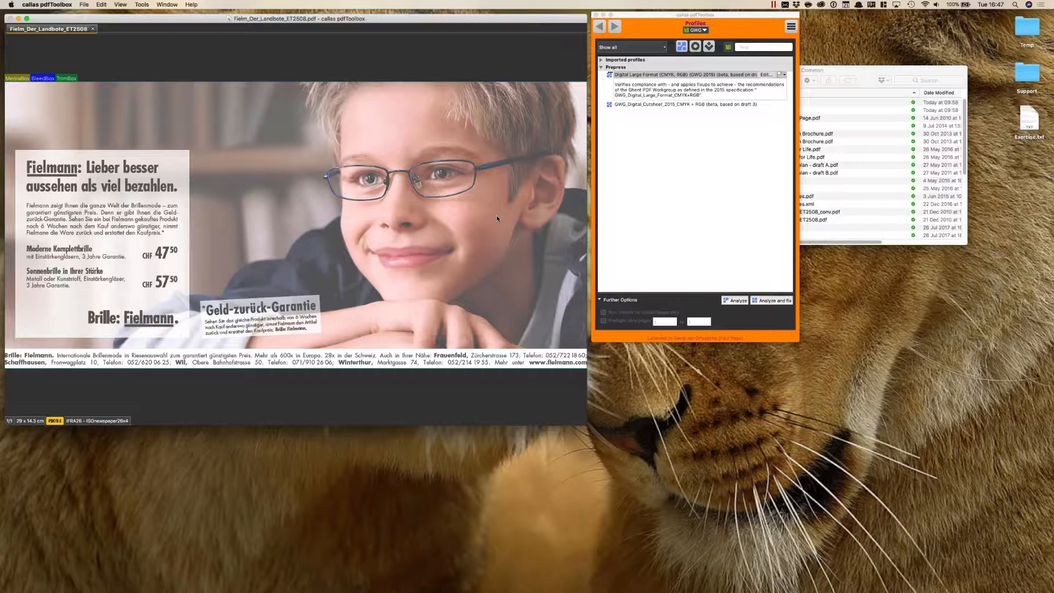
# - Hide pdfToolbox, switch to the PowerPoint presentation and advance from "Tips & tricks" to the closing "That's it folks!" slide
pyautogui.press('super+h')
pyautogui.press('super+Tab')
pyautogui.press('super+Tab')
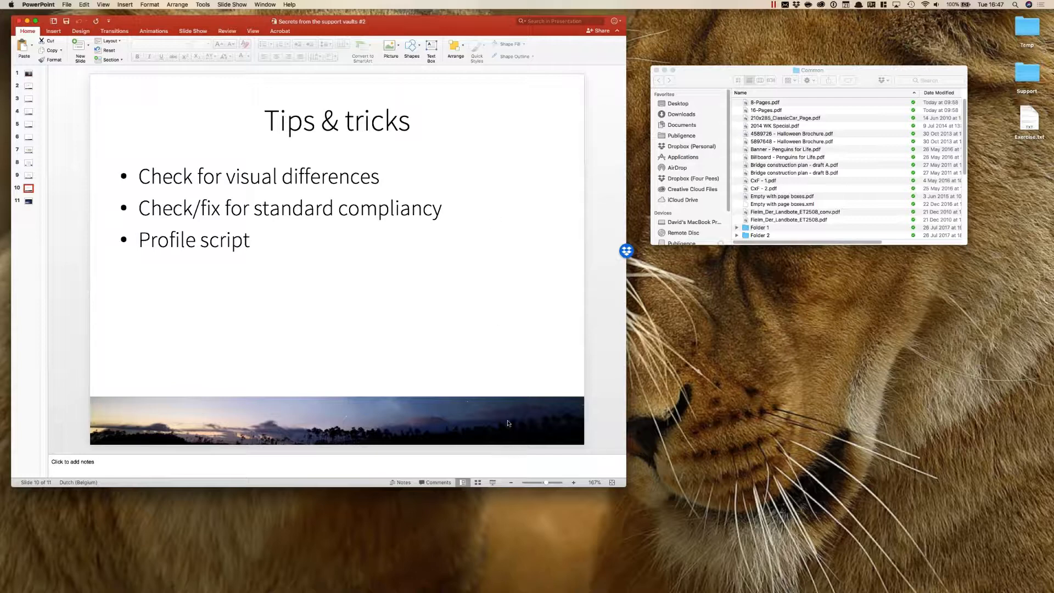
pyautogui.press('Down')
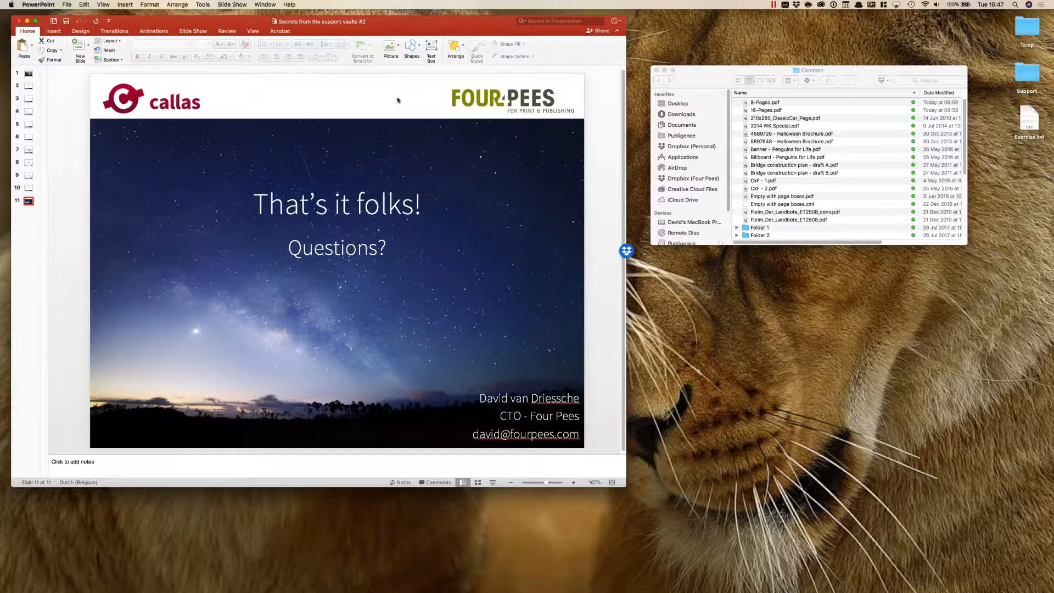
pyautogui.click(1042, 30)
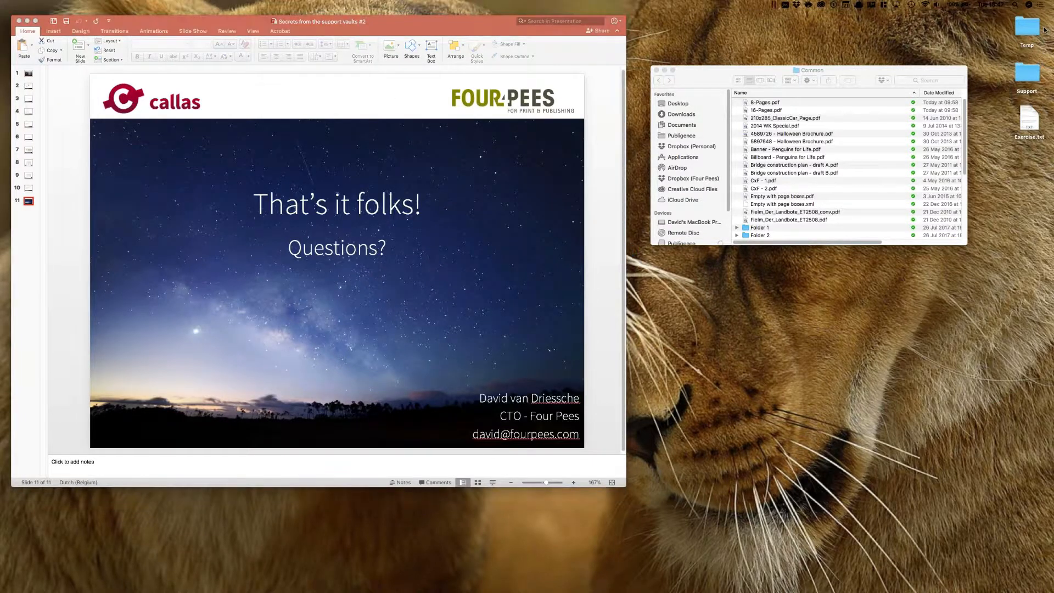